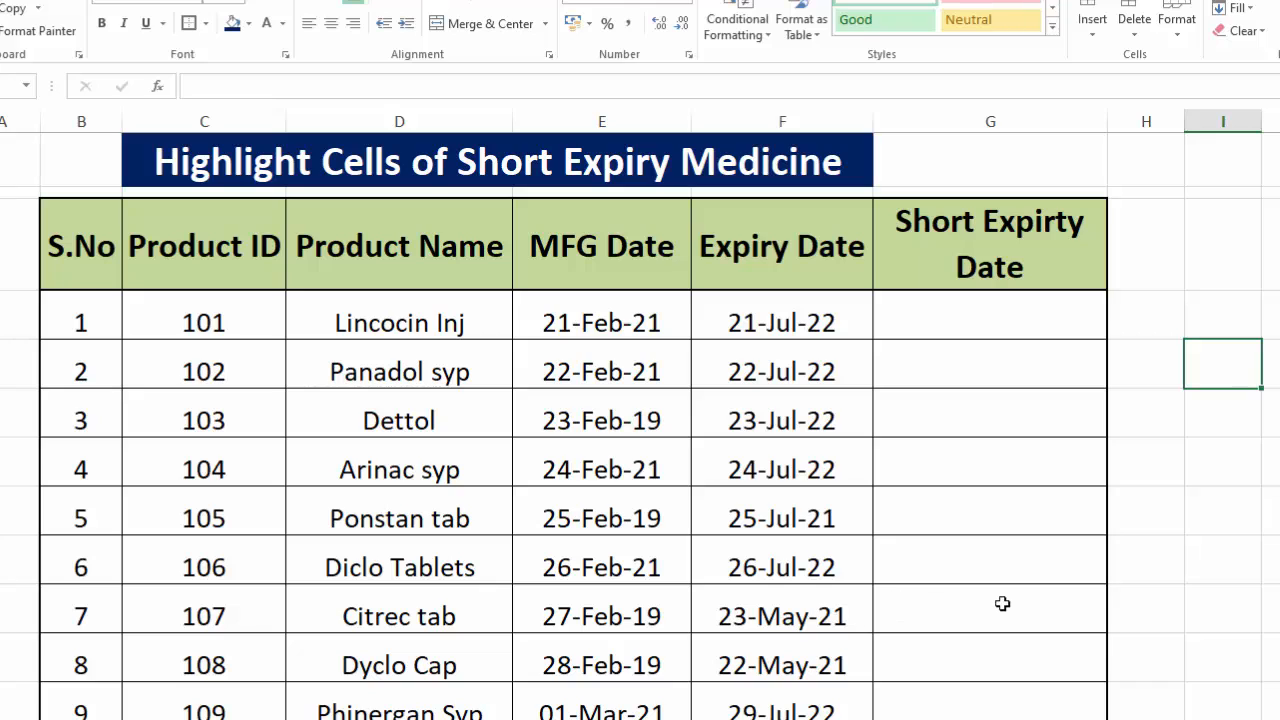
Enter the formula =F4-90 in the first Short Expiry Date cell, G4
{"action": "left_click", "coordinate": [990, 323]}
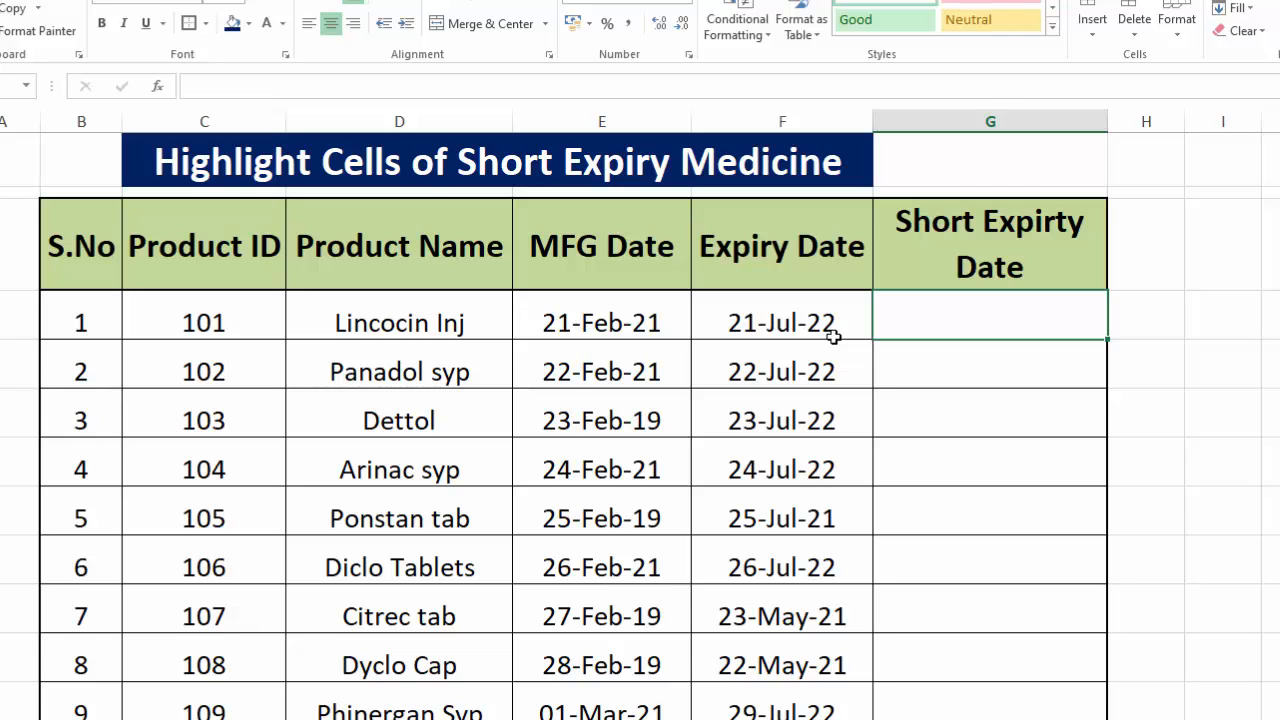
{"action": "double_click", "coordinate": [941, 334]}
{"action": "type", "text": "="}
{"action": "left_click", "coordinate": [815, 314]}
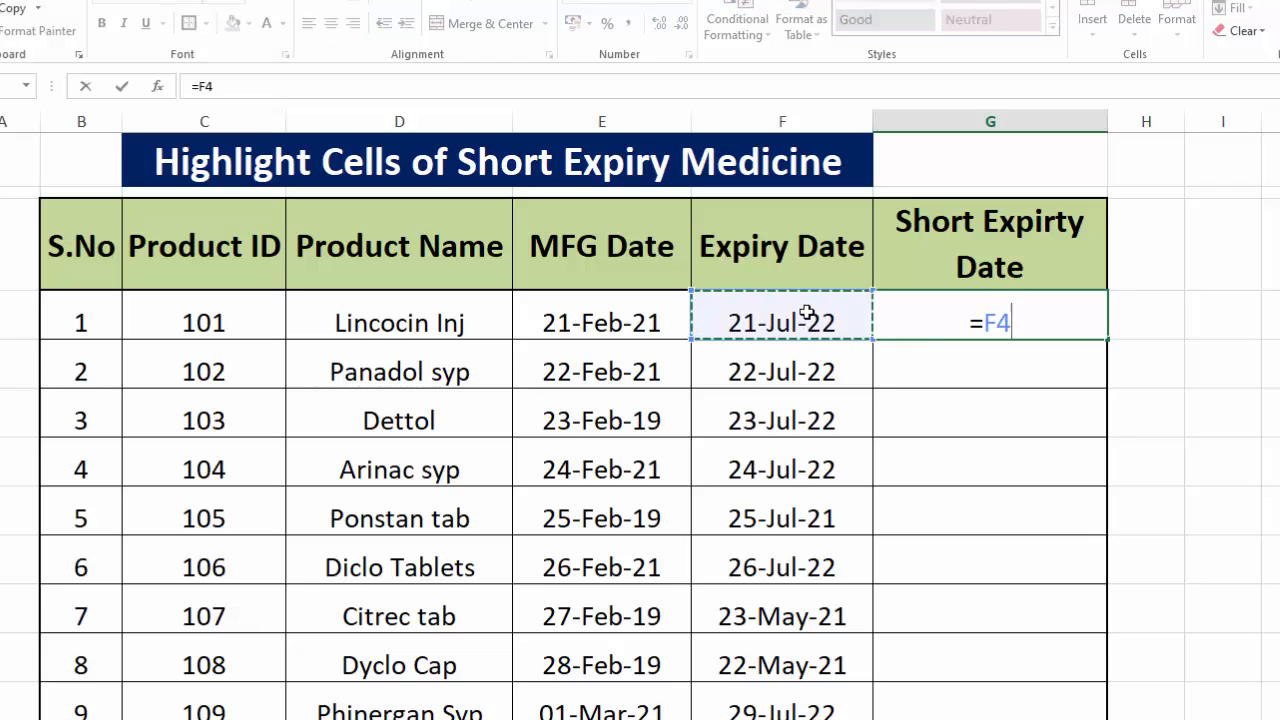
{"action": "type", "text": "-90"}
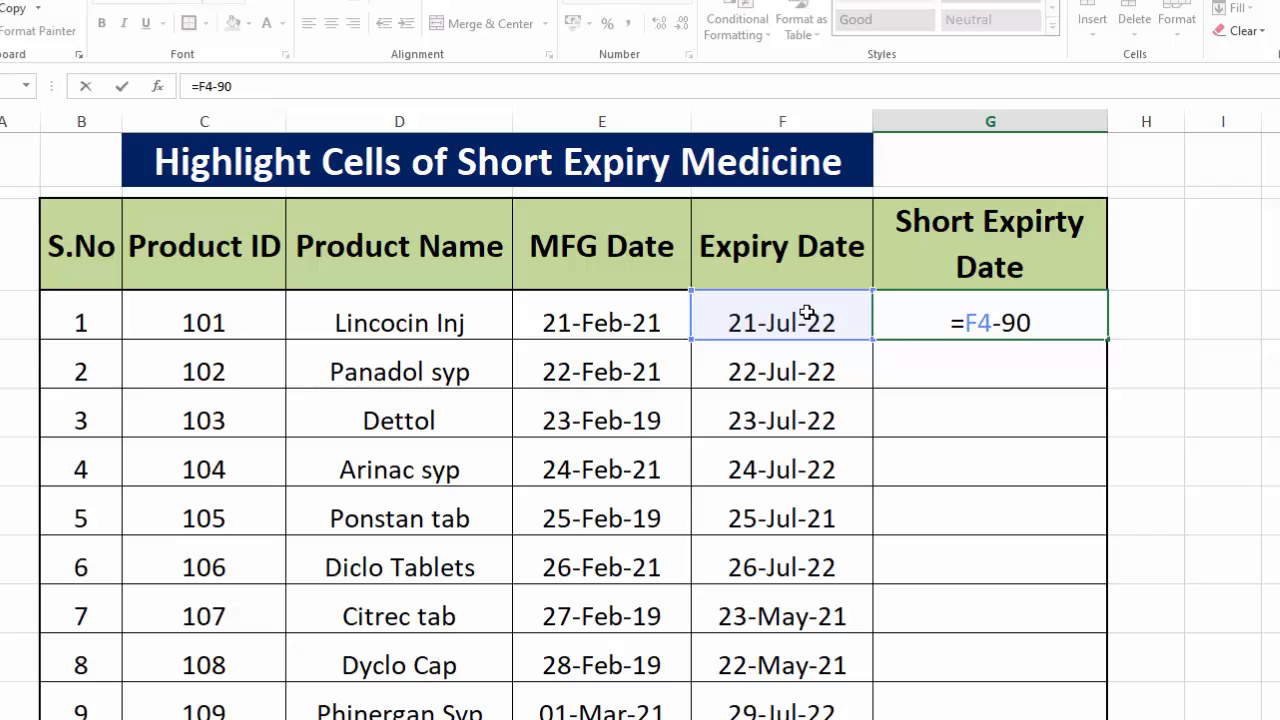
{"action": "key", "text": "Return"}
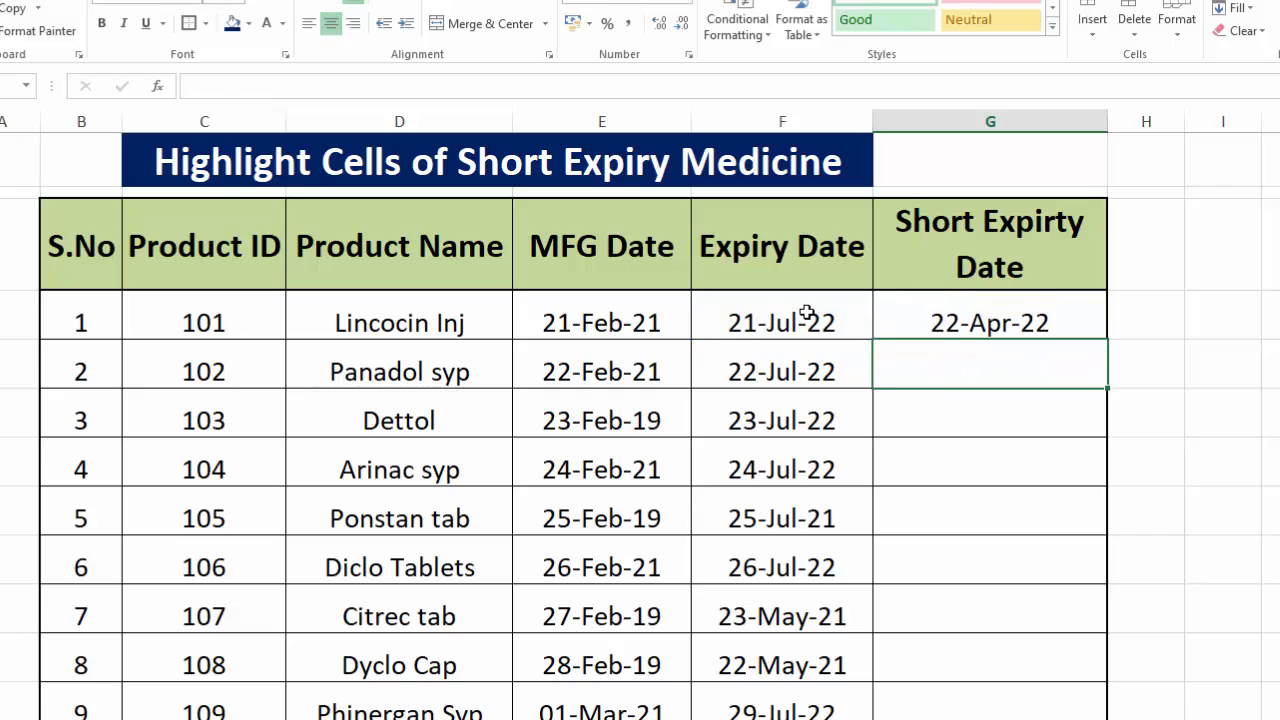
Fill the G4 formula down the Short Expiry Date column for all listed products
{"action": "left_click", "coordinate": [1004, 320]}
{"action": "double_click", "coordinate": [1108, 341]}
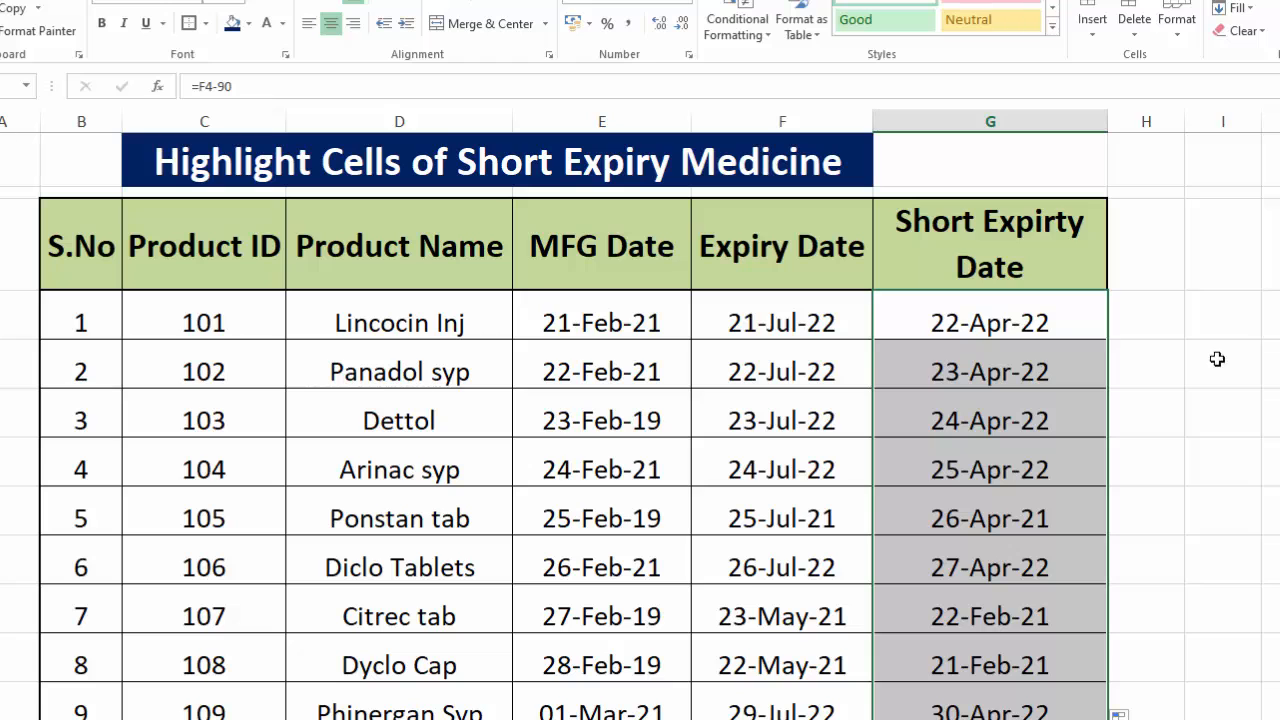
{"action": "scroll", "coordinate": [640, 420], "scroll_direction": "down", "scroll_amount": 2}
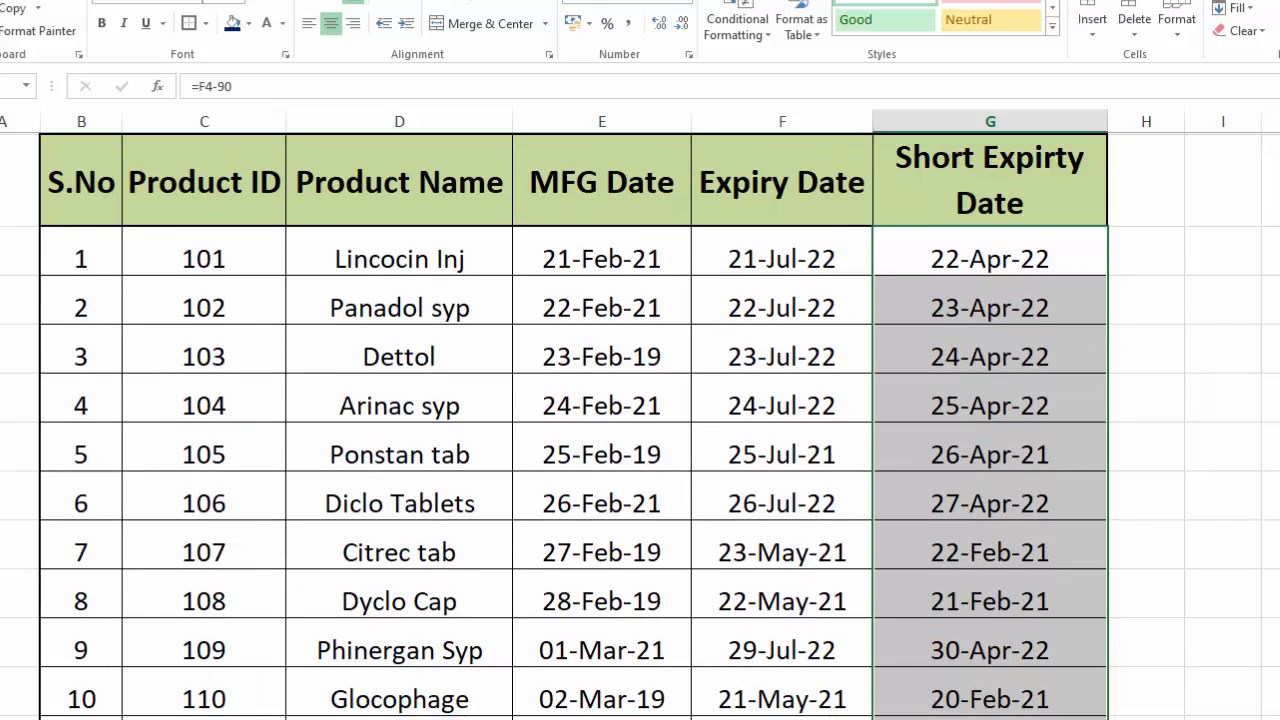
{"action": "scroll", "coordinate": [640, 420], "scroll_direction": "up", "scroll_amount": 1}
{"action": "scroll", "coordinate": [640, 420], "scroll_direction": "up", "scroll_amount": 1}
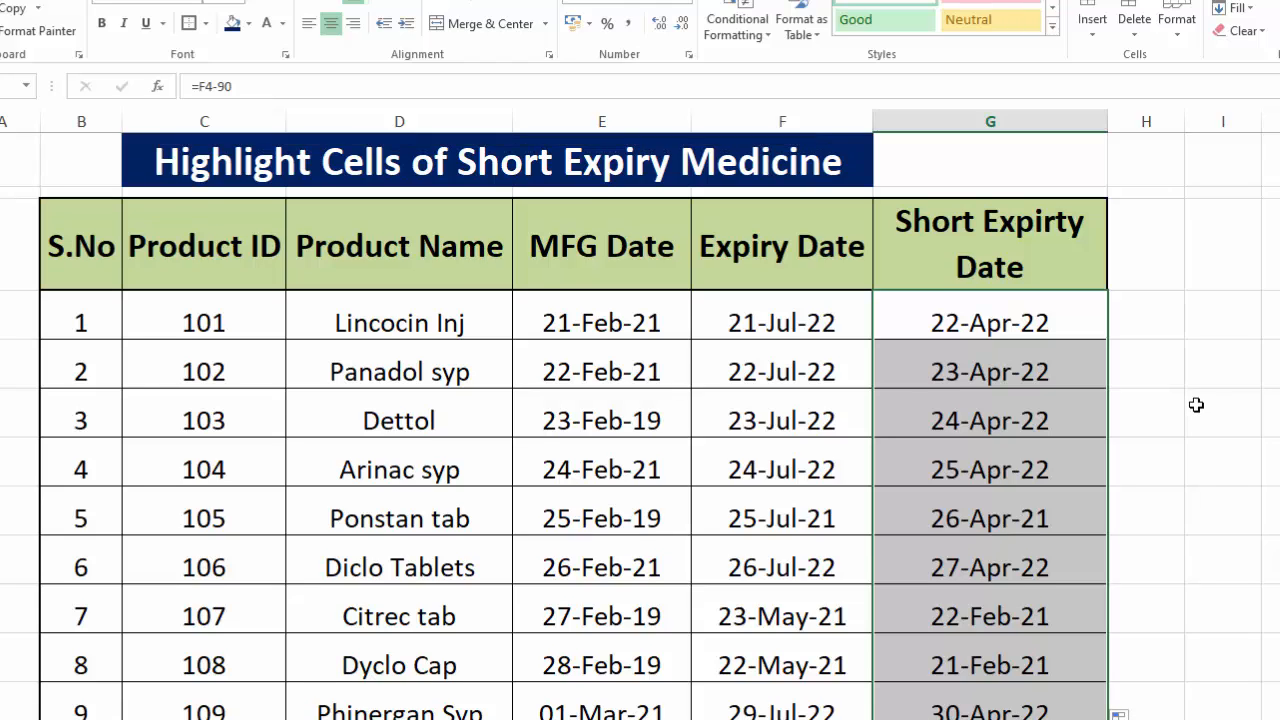
{"action": "left_click", "coordinate": [1054, 467]}
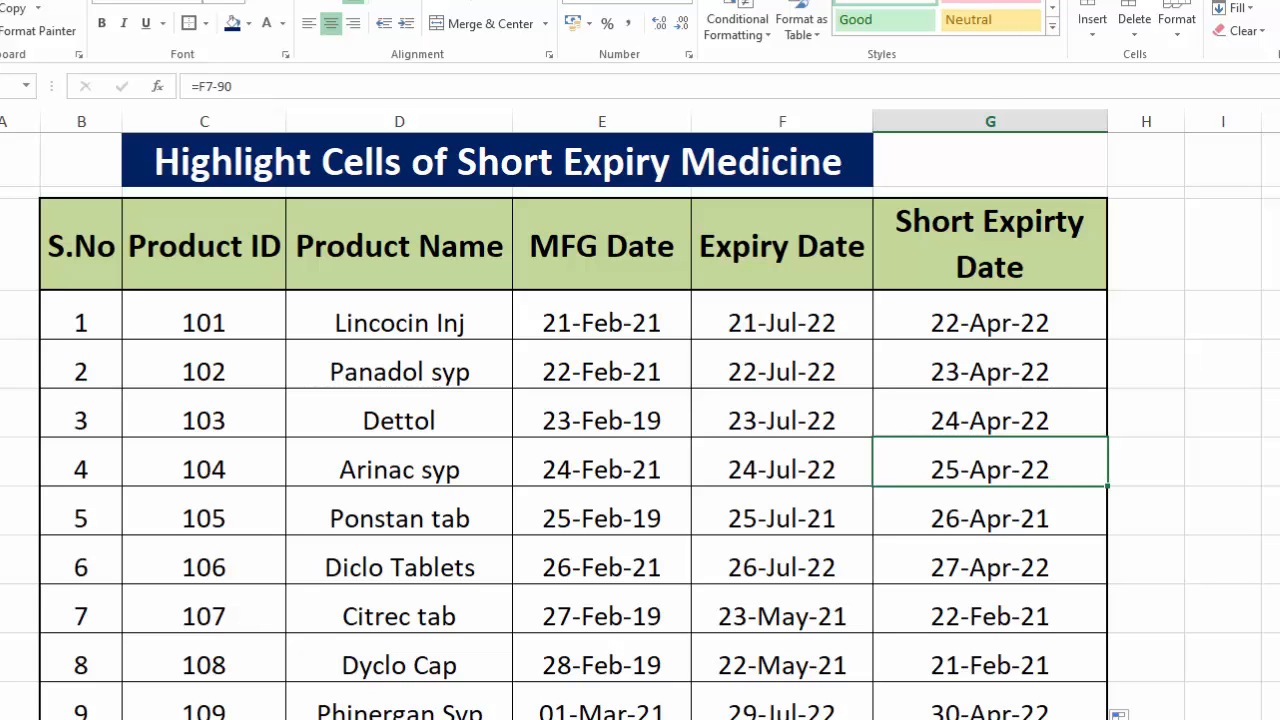
Start a new conditional formatting rule for G4:G14 that uses a formula to determine which cells to format
{"action": "scroll", "coordinate": [1021, 585], "scroll_direction": "down", "scroll_amount": 1}
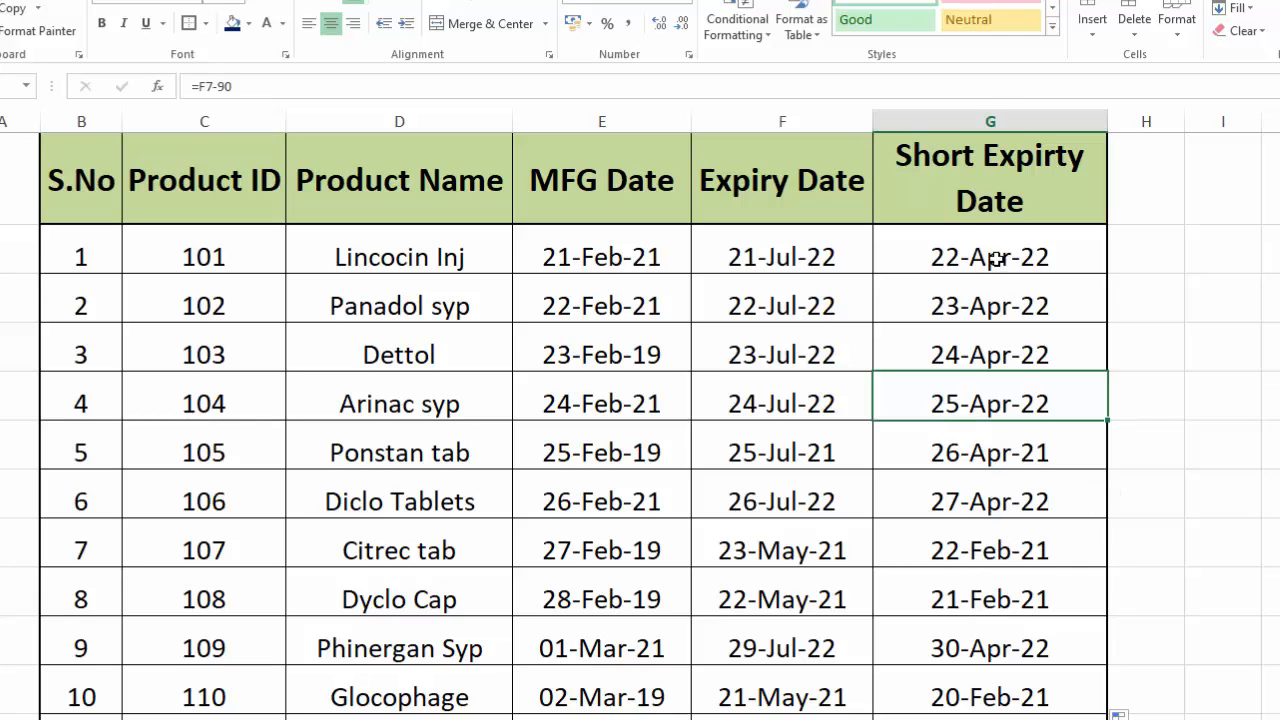
{"action": "left_click_drag", "start_coordinate": [990, 257], "coordinate": [1004, 507]}
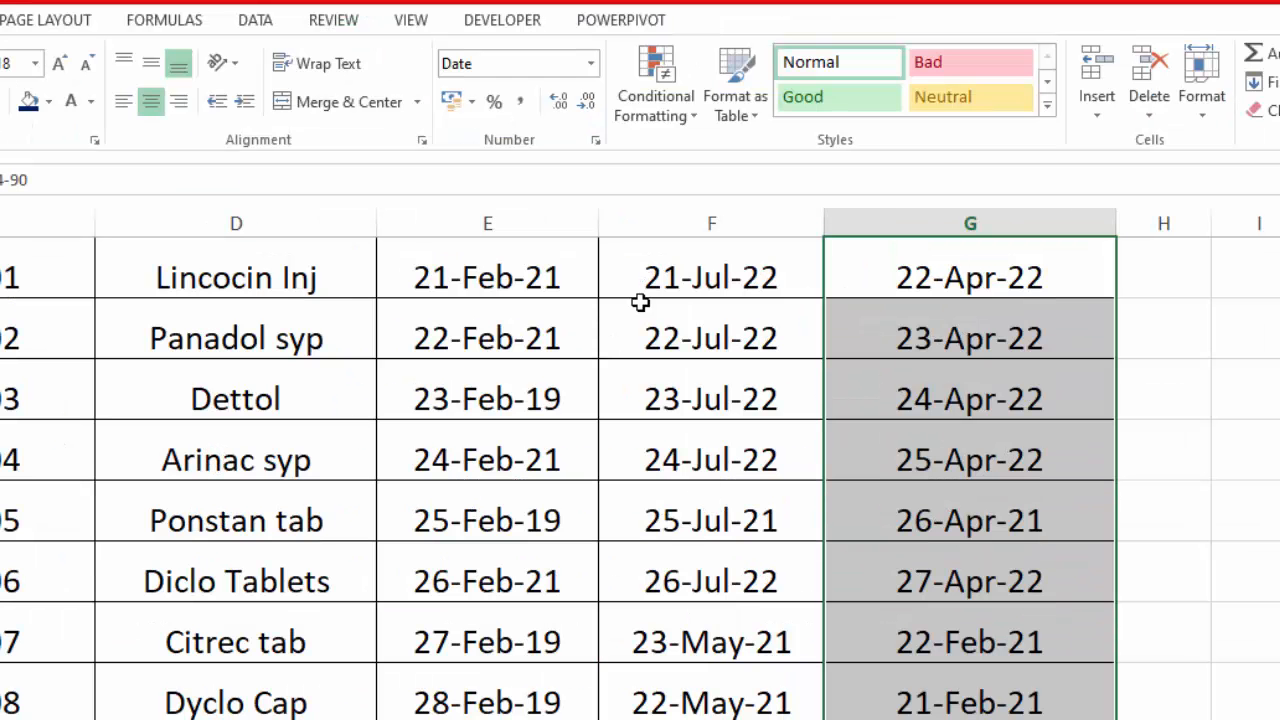
{"action": "left_click", "coordinate": [738, 38]}
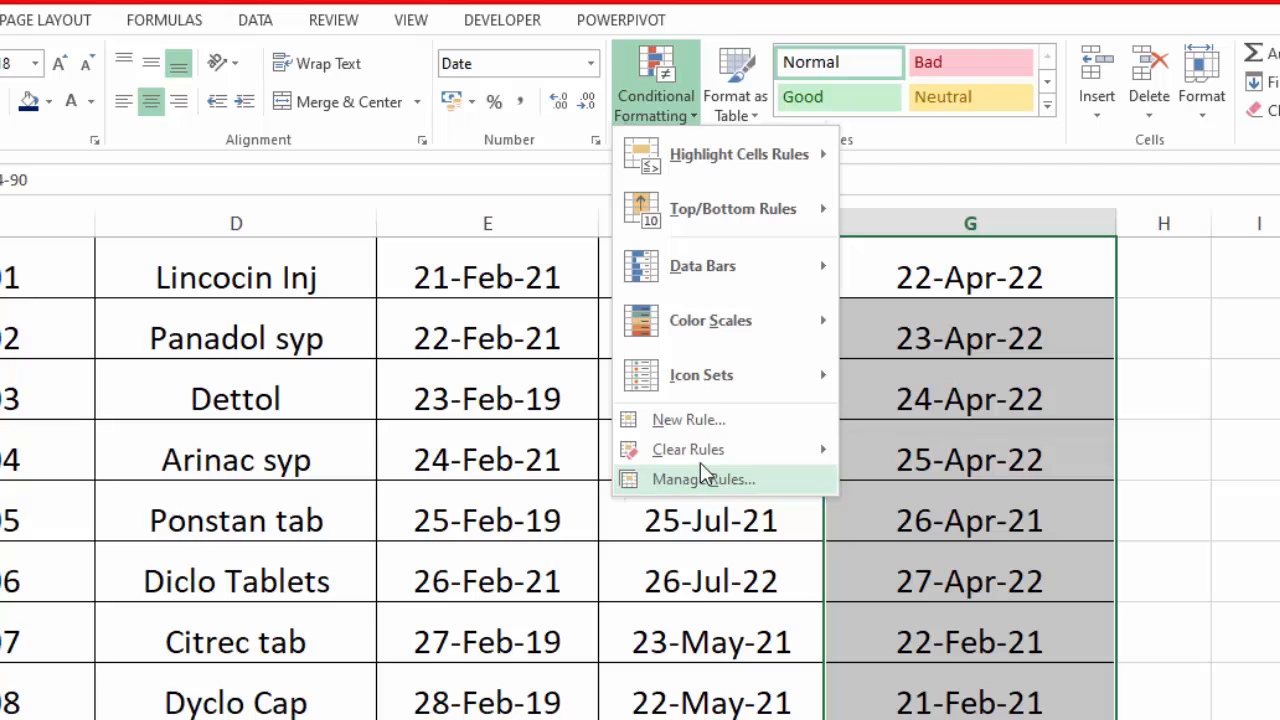
{"action": "left_click", "coordinate": [680, 419]}
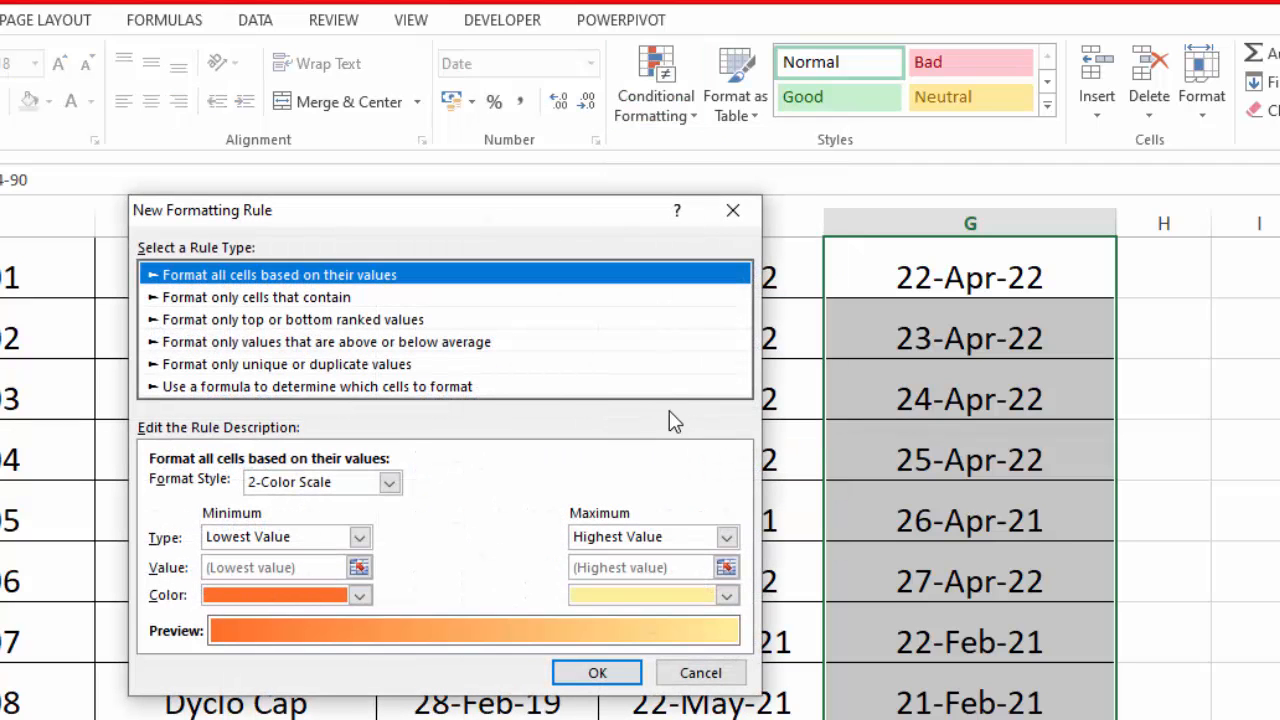
{"action": "left_click", "coordinate": [424, 389]}
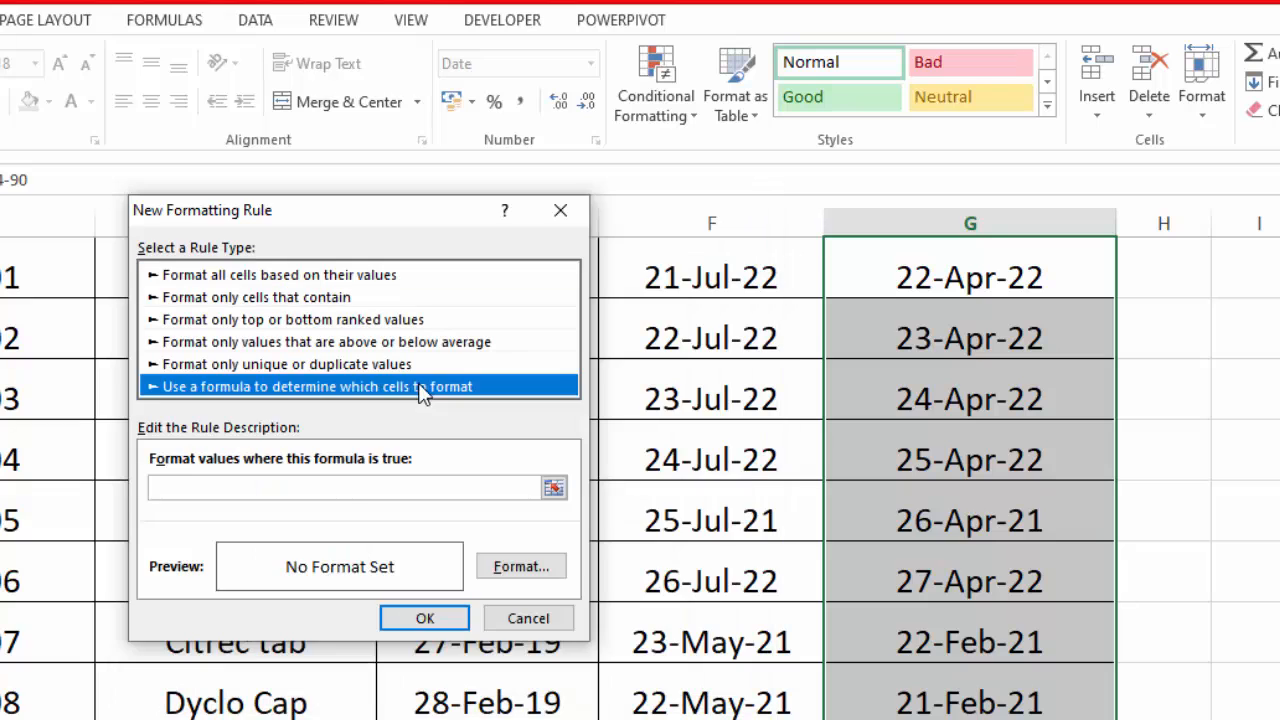
{"action": "left_click", "coordinate": [330, 490]}
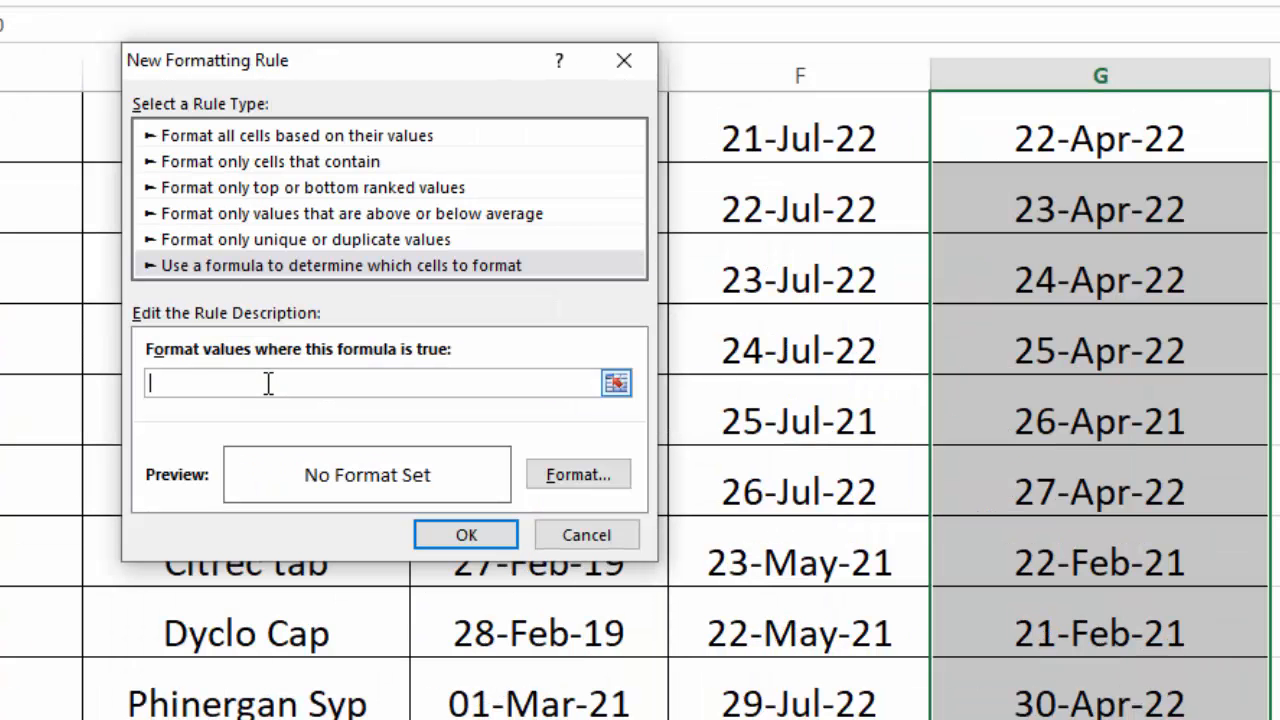
Set the rule's formula to =AND(G4<>"",G4>TODAY()+90), with relative references to G4
{"action": "type", "text": "=AND("}
{"action": "scroll", "coordinate": [1064, 358], "scroll_direction": "up", "scroll_amount": 1}
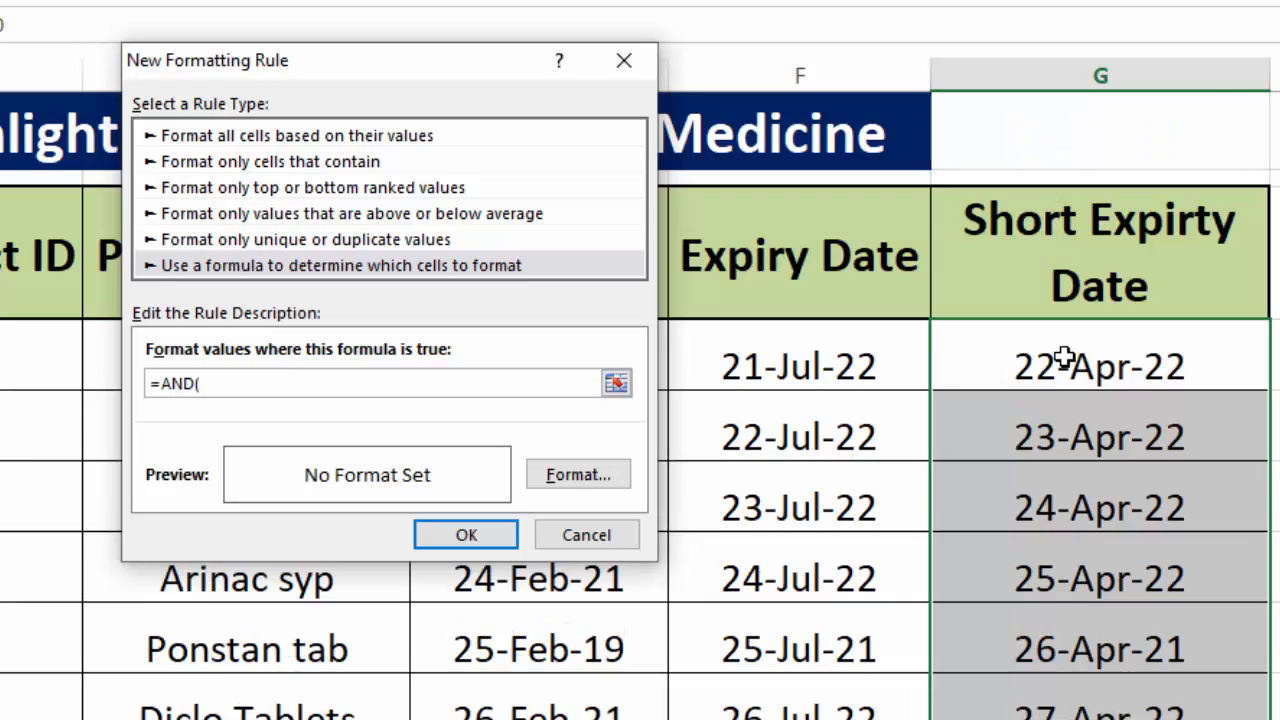
{"action": "left_click", "coordinate": [1064, 358]}
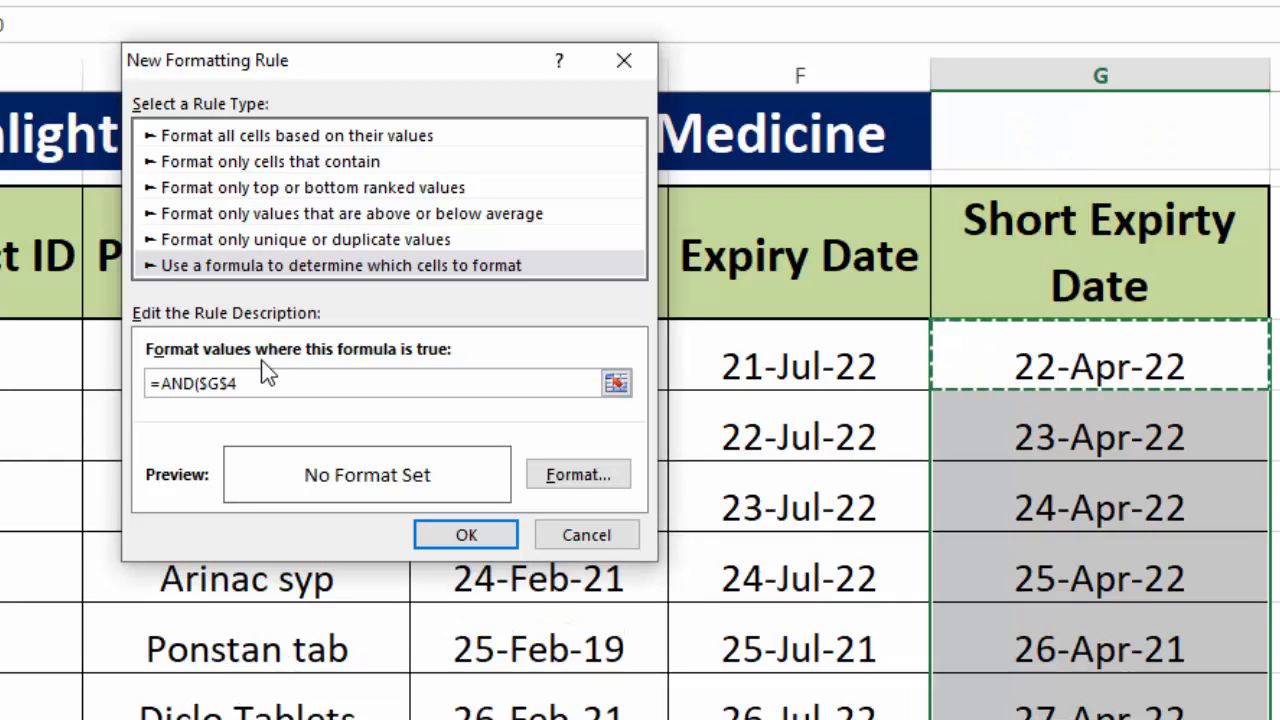
{"action": "left_click", "coordinate": [227, 383]}
{"action": "key", "text": "BackSpace"}
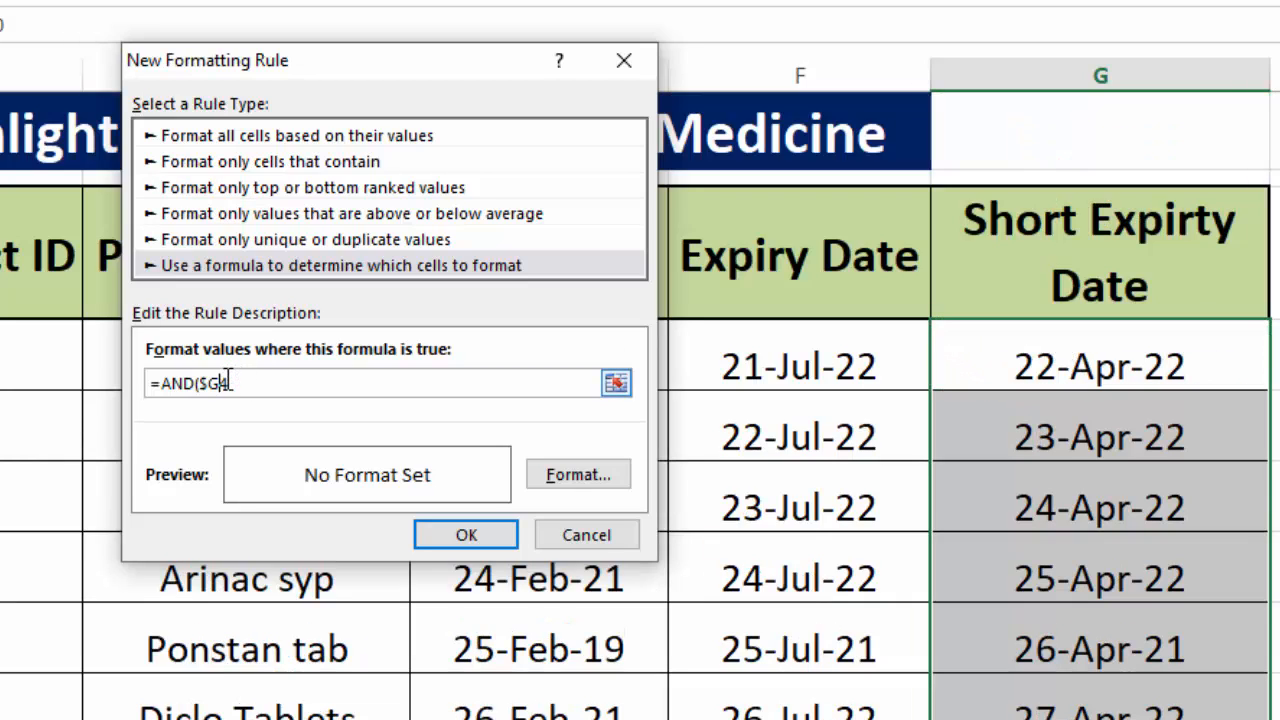
{"action": "left_click", "coordinate": [205, 383]}
{"action": "key", "text": "BackSpace"}
{"action": "key", "text": "End"}
{"action": "type", "text": "<>"}
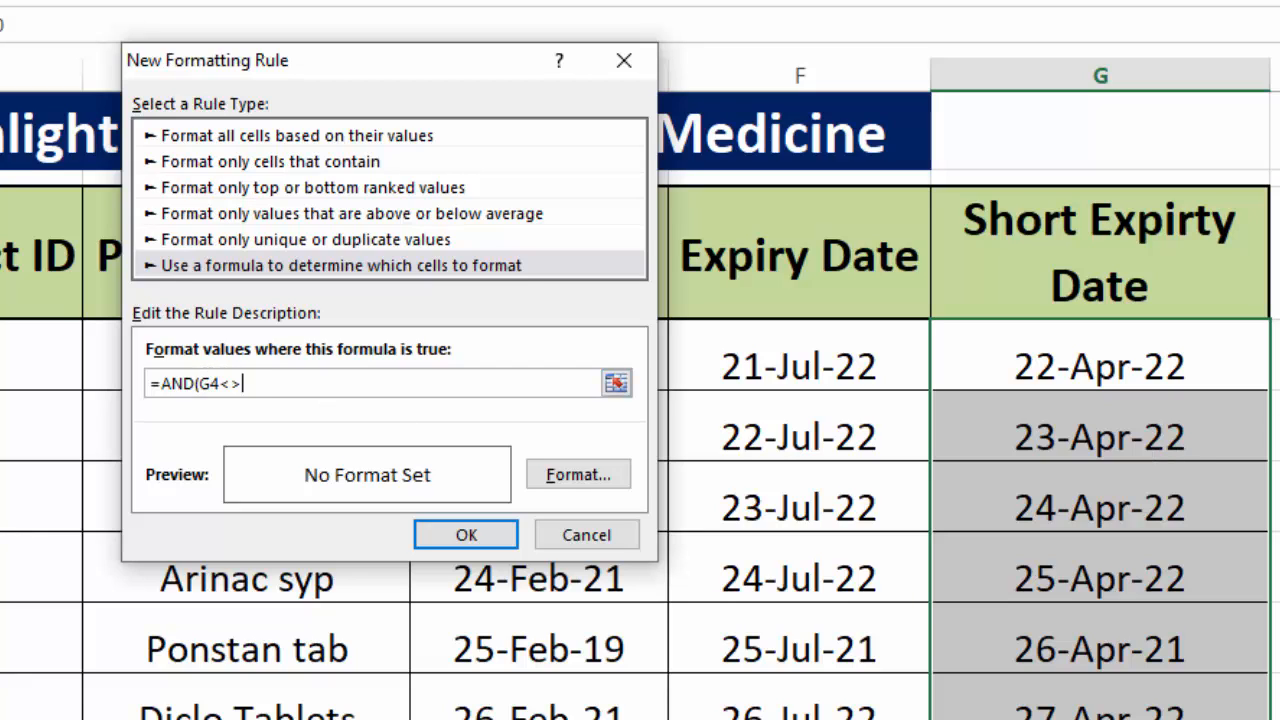
{"action": "type", "text": "\"\",G4>TODAY"}
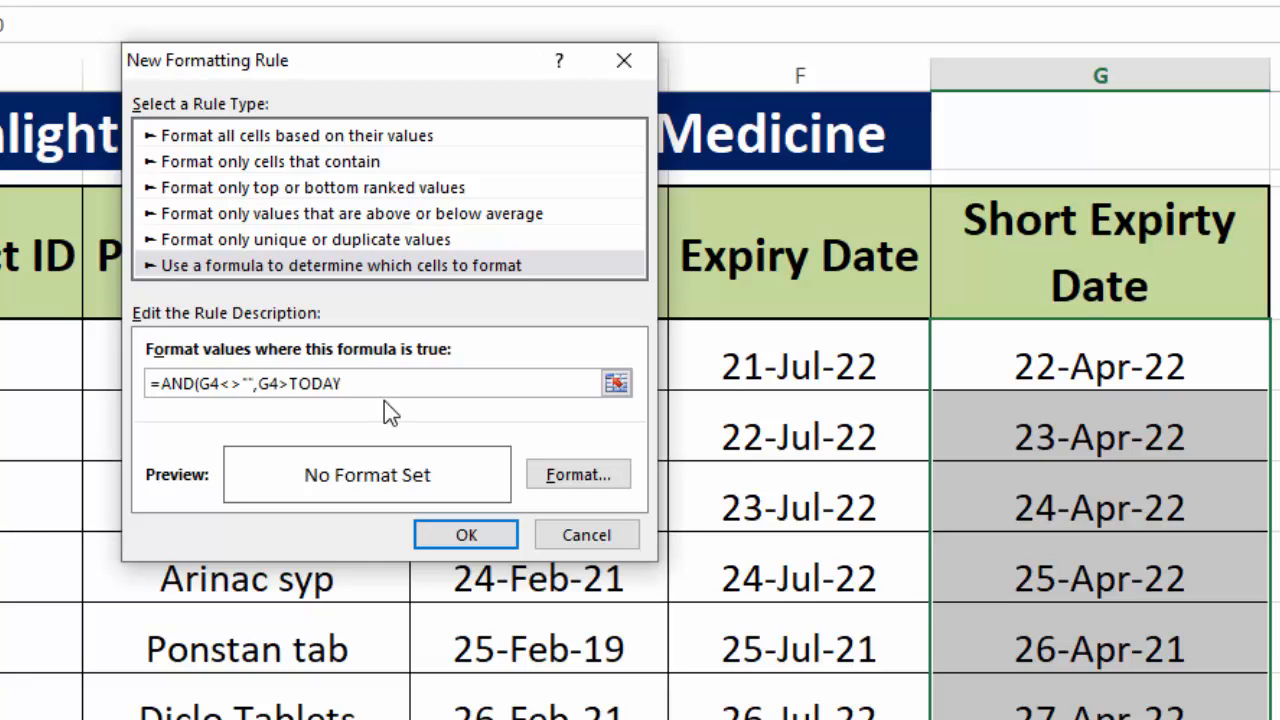
{"action": "type", "text": "()+90)"}
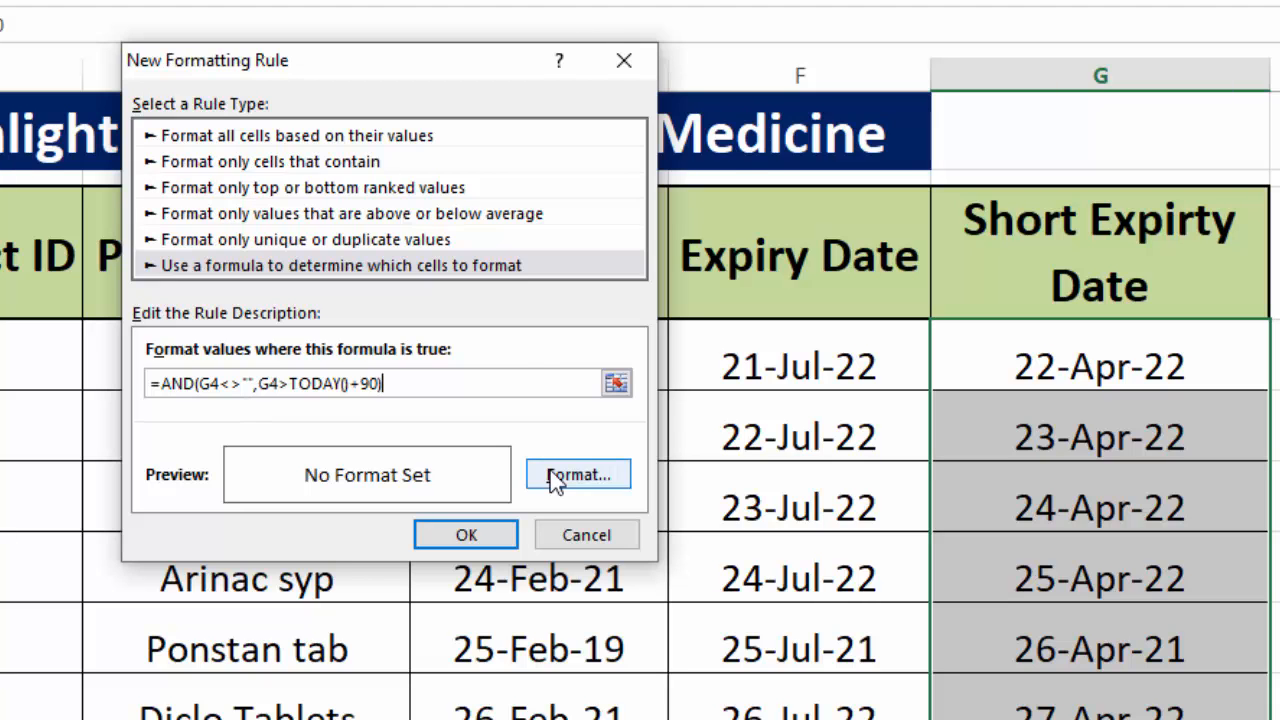
Give the rule a dark blue fill with bold white font and apply it to the selected dates
{"action": "left_click", "coordinate": [557, 478]}
{"action": "left_click", "coordinate": [410, 88]}
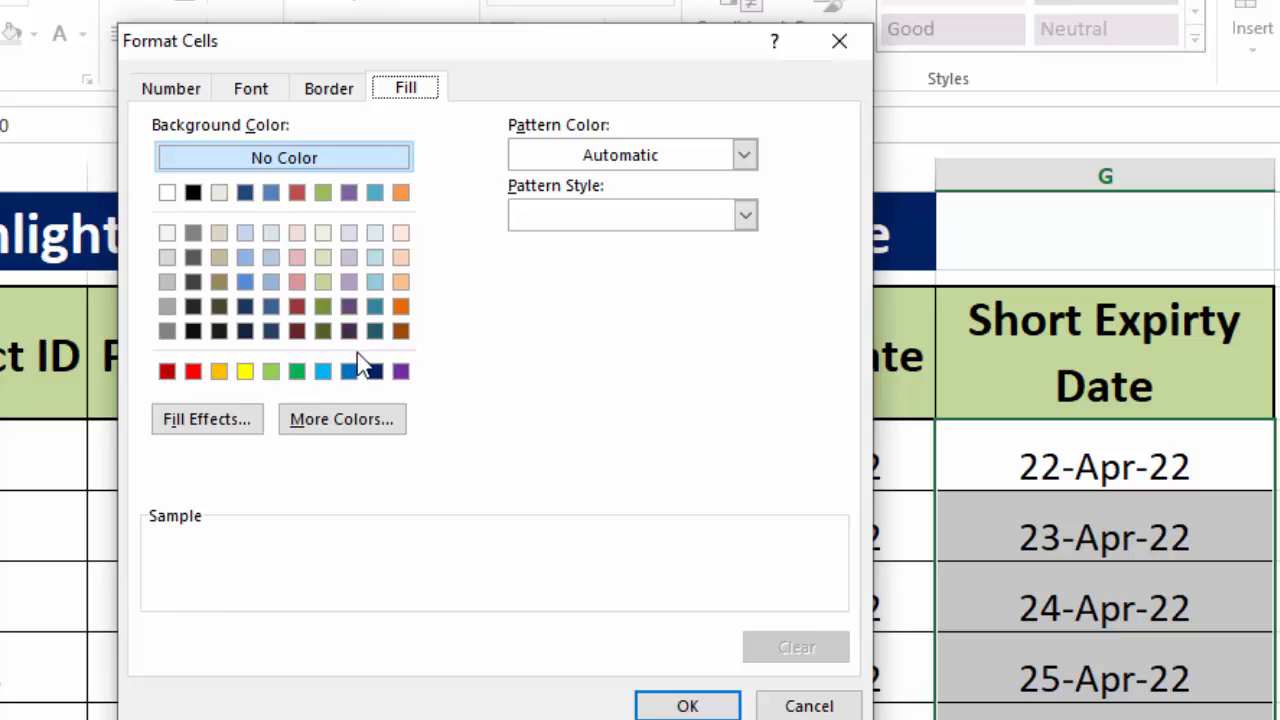
{"action": "left_click", "coordinate": [374, 371]}
{"action": "left_click", "coordinate": [251, 90]}
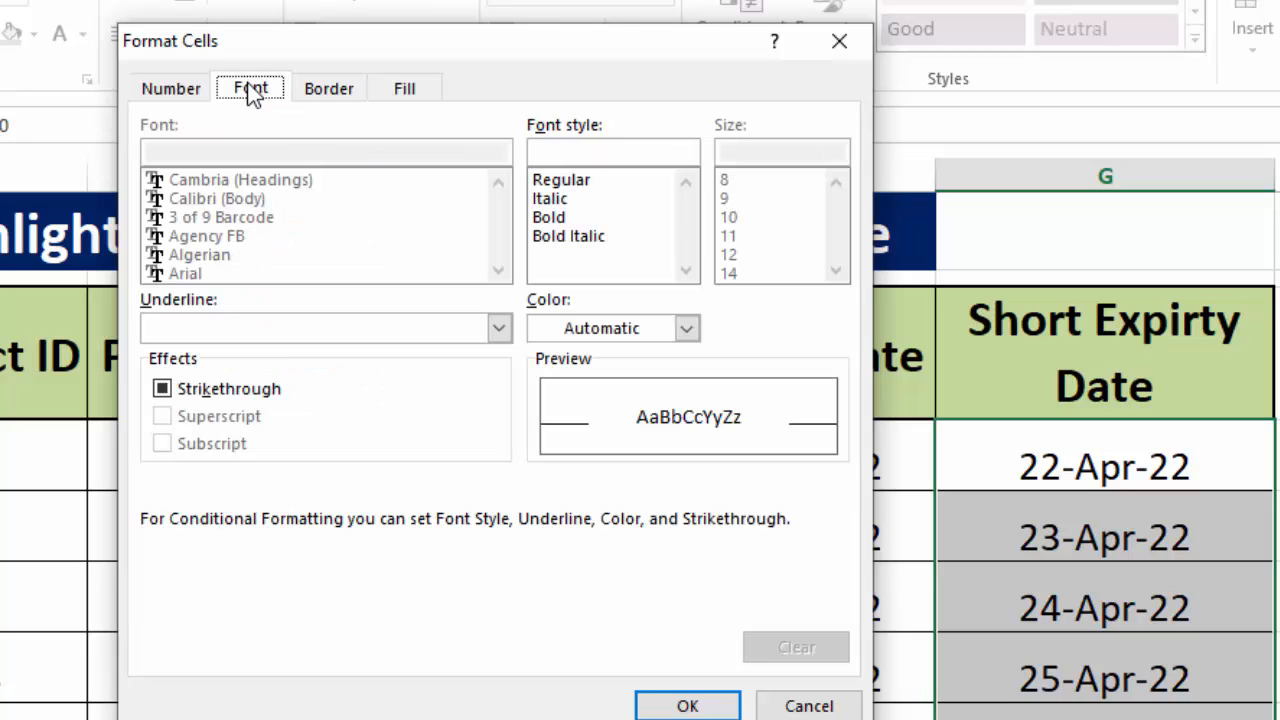
{"action": "left_click", "coordinate": [571, 217]}
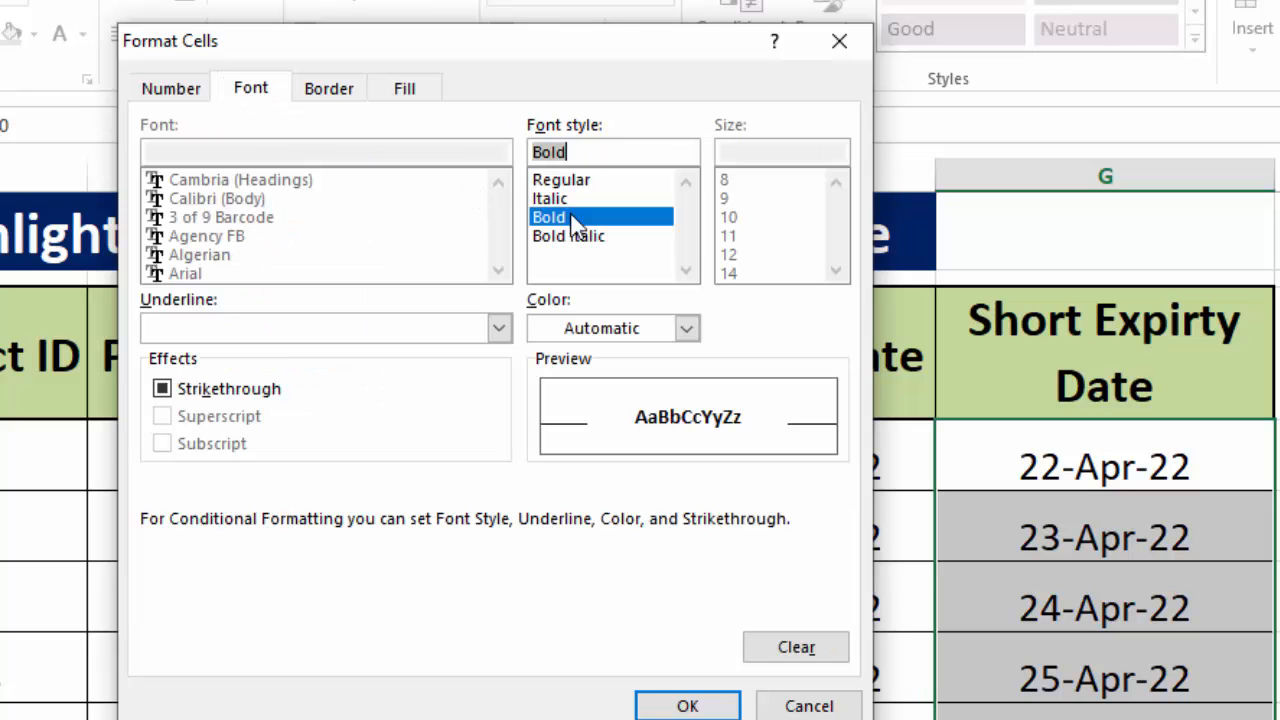
{"action": "left_click", "coordinate": [686, 329]}
{"action": "left_click", "coordinate": [551, 440]}
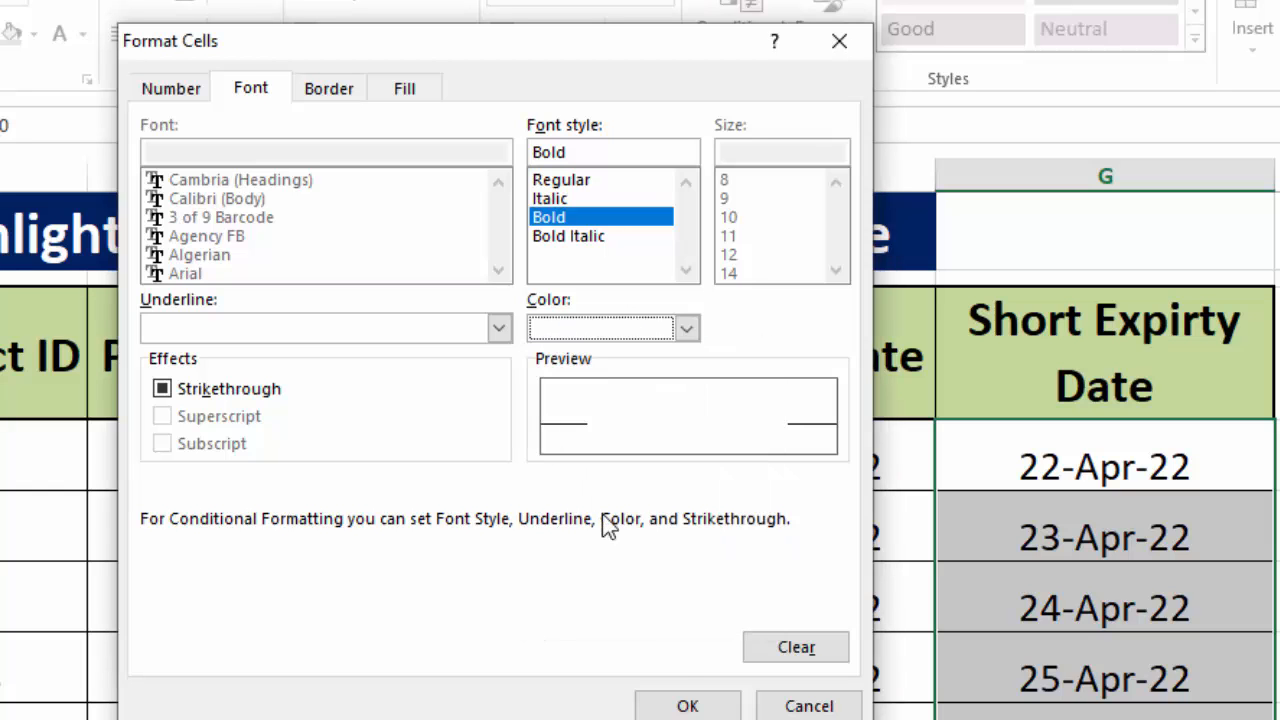
{"action": "left_click", "coordinate": [686, 704]}
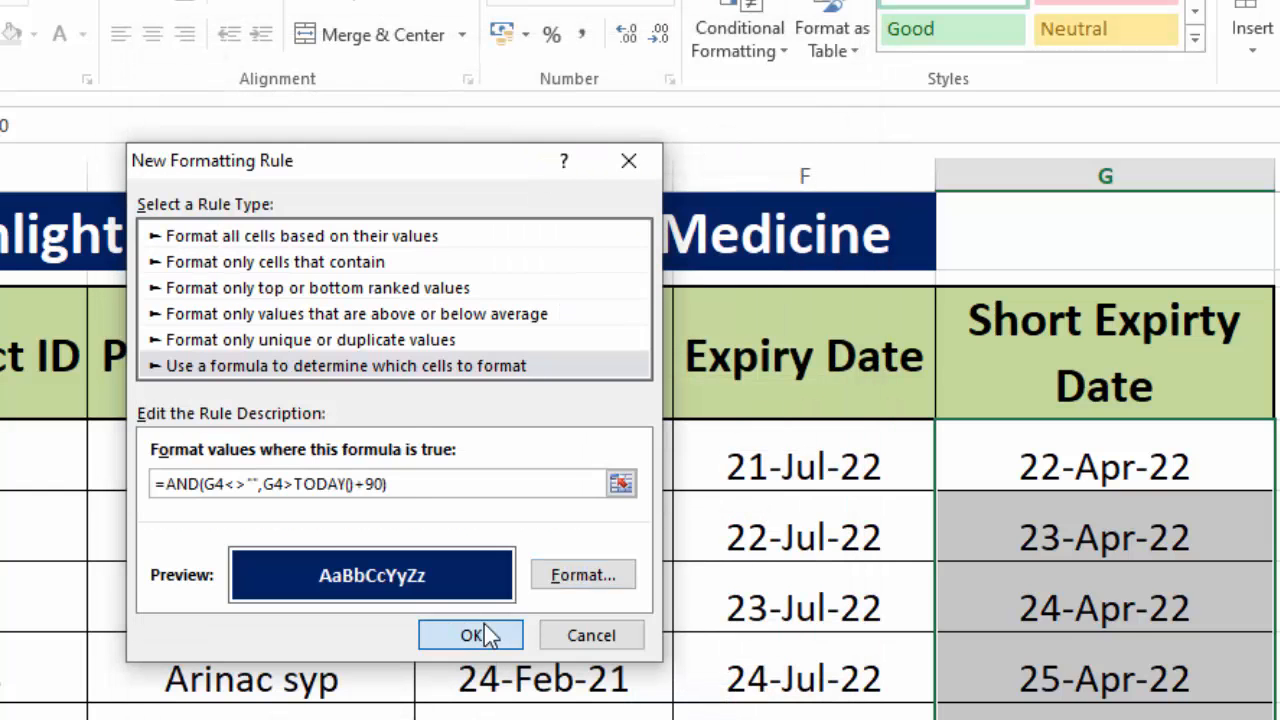
{"action": "left_click", "coordinate": [482, 628]}
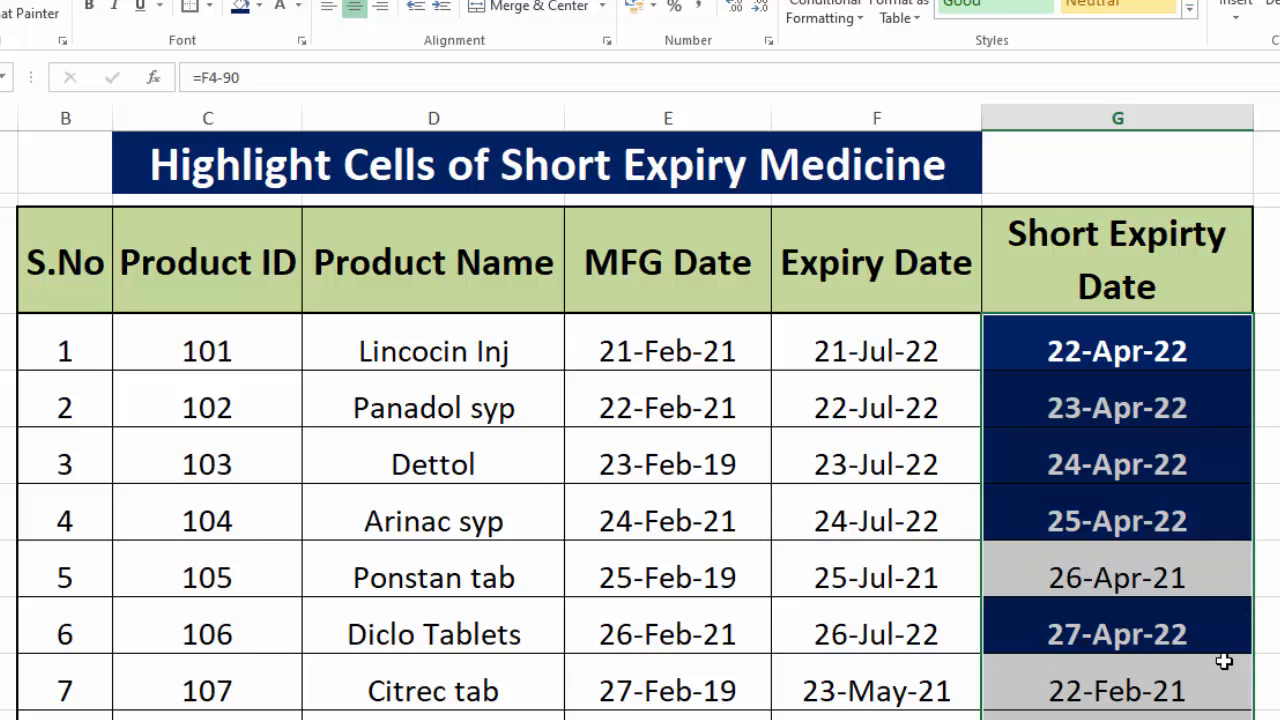
Edit the existing conditional formatting rule so its formula reads =AND(G4<>"",G4<TODAY()+90), and apply it
{"action": "scroll", "coordinate": [1237, 662], "scroll_direction": "down", "scroll_amount": 1}
{"action": "left_click", "coordinate": [832, 18]}
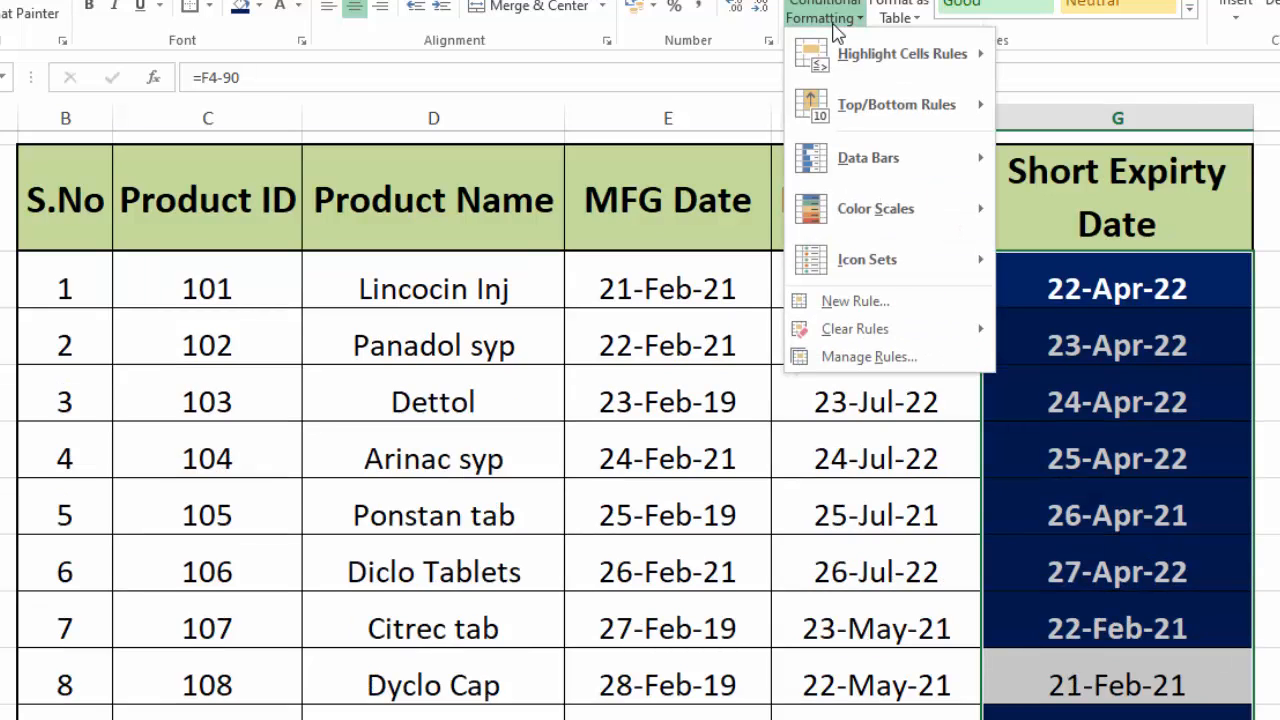
{"action": "left_click", "coordinate": [862, 356]}
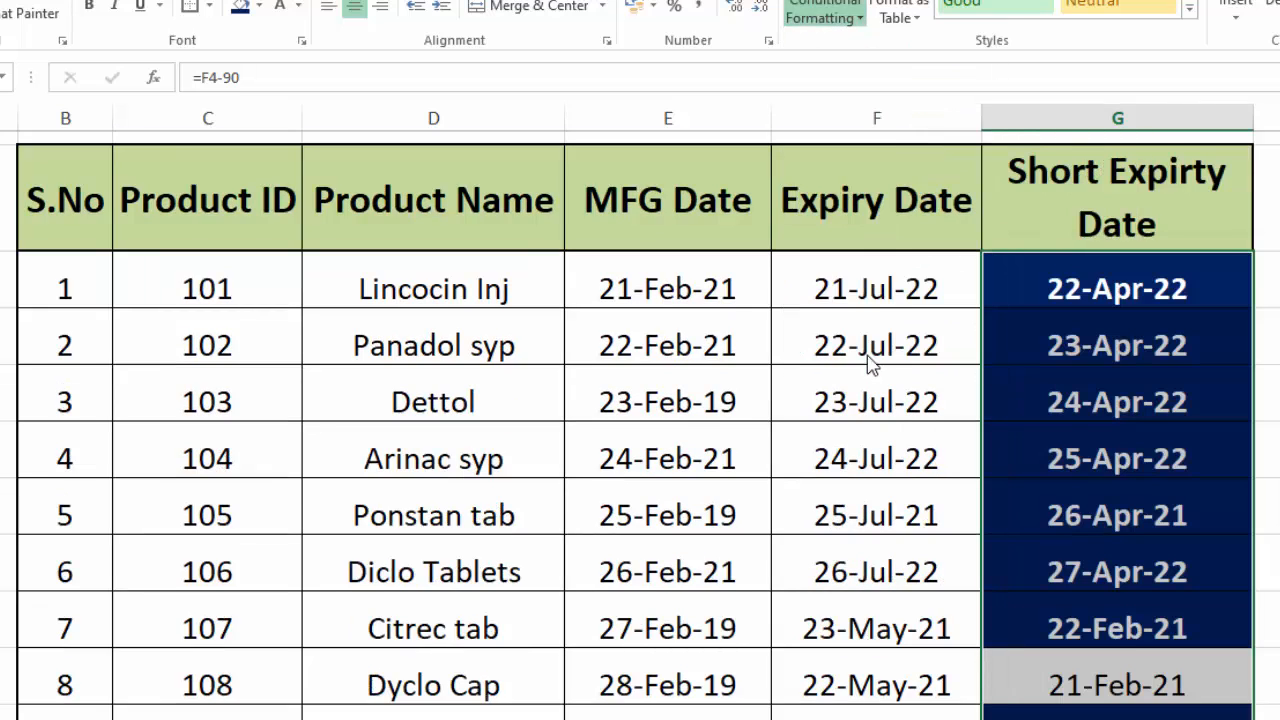
{"action": "left_click", "coordinate": [384, 212]}
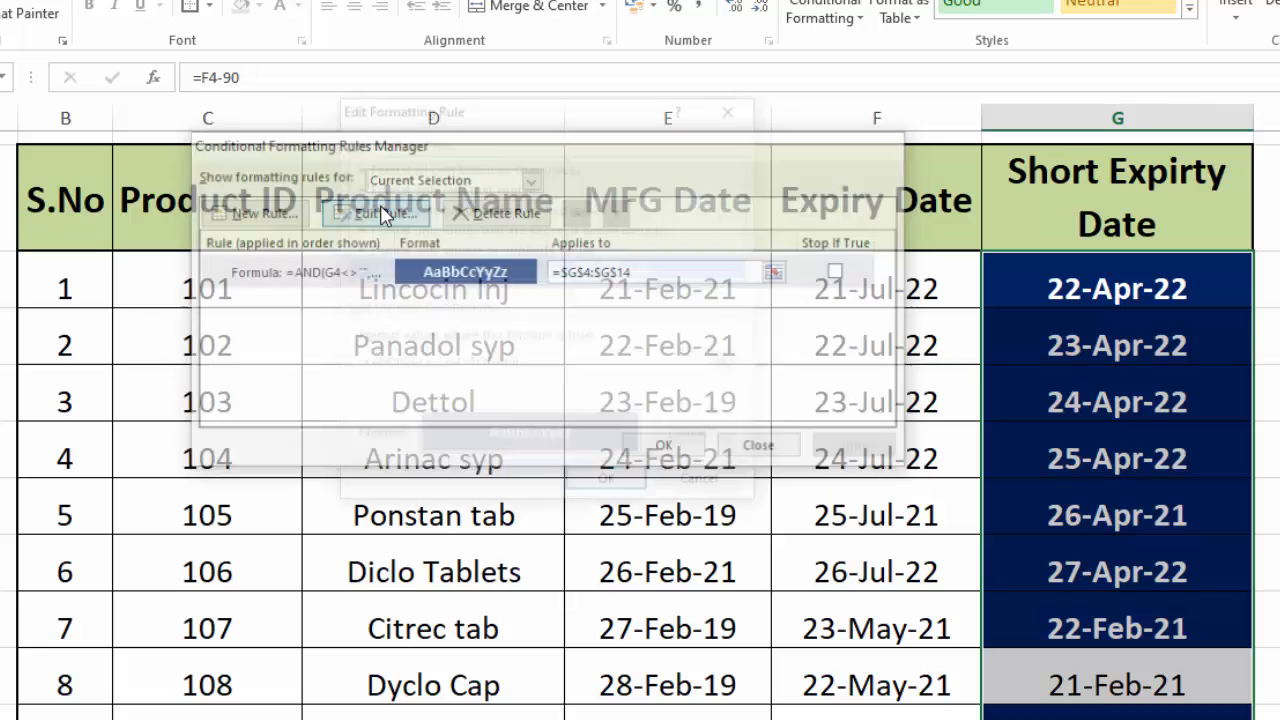
{"action": "left_click", "coordinate": [533, 362]}
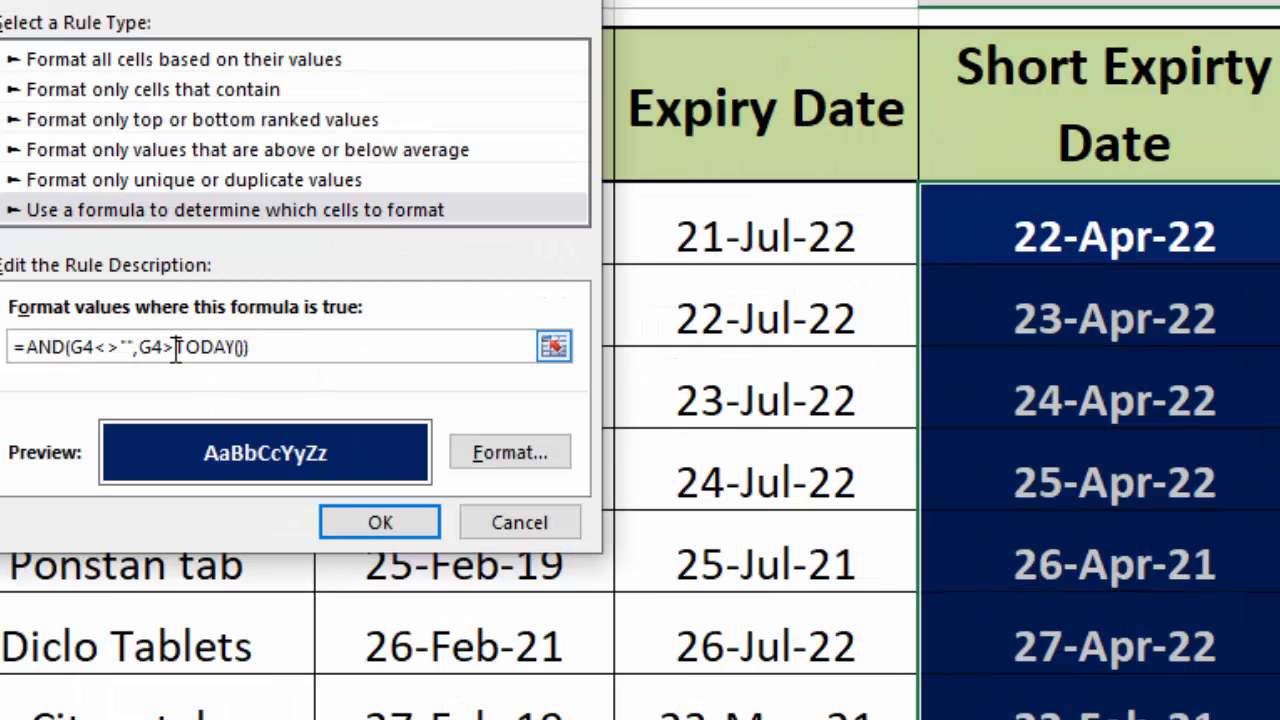
{"action": "left_click", "coordinate": [175, 347]}
{"action": "key", "text": "BackSpace"}
{"action": "type", "text": "<"}
{"action": "type", "text": "+90)"}
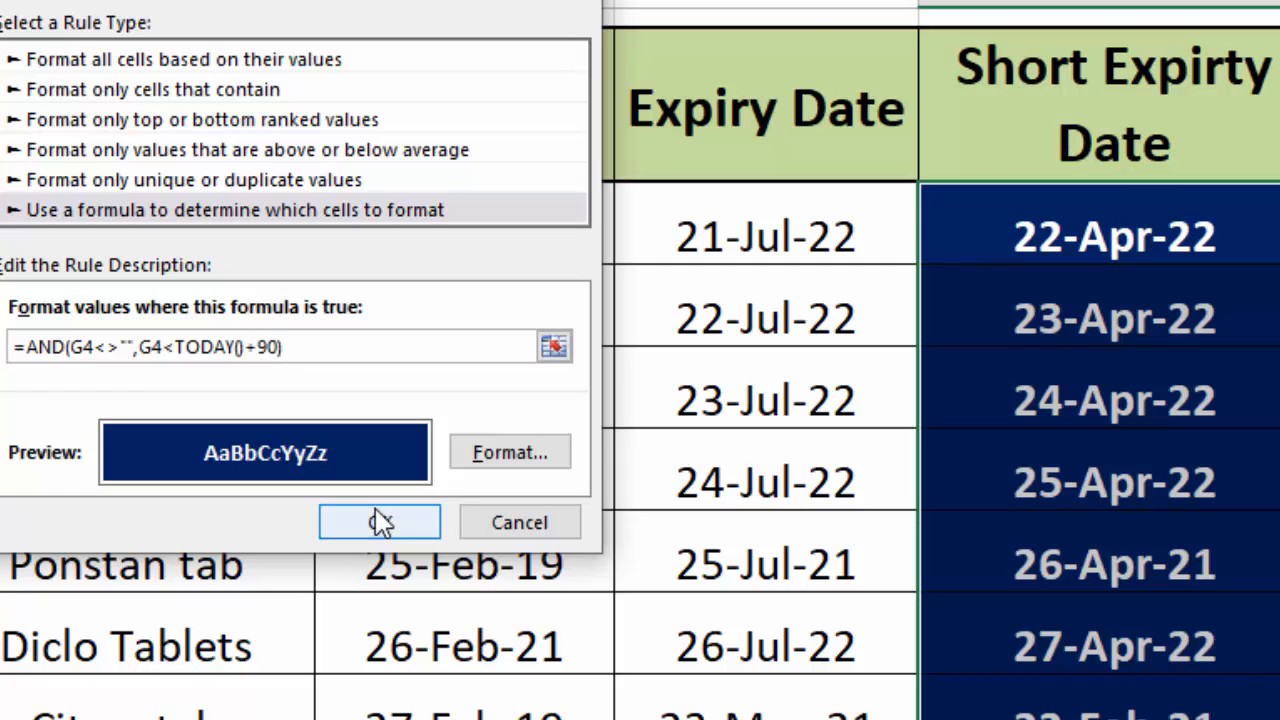
{"action": "left_click", "coordinate": [380, 530]}
{"action": "left_click", "coordinate": [443, 464]}
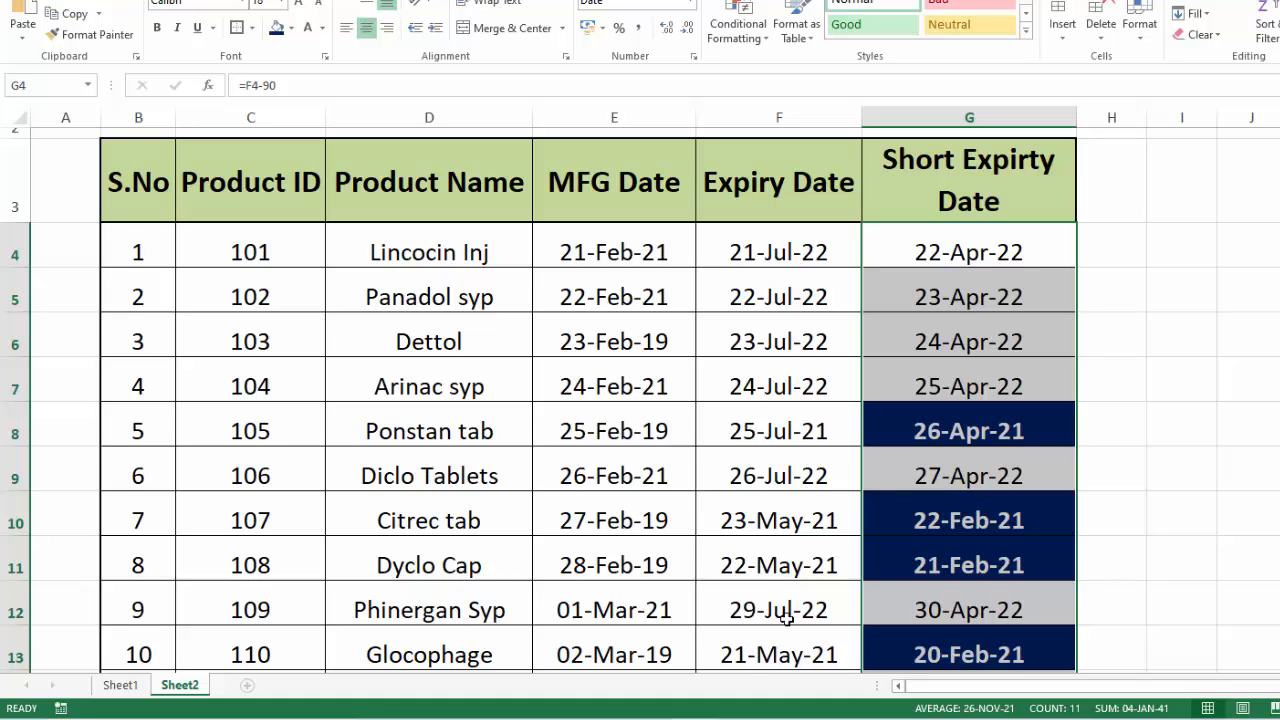
Change the expiry date of Dettol in F6 to 23/07/2021
{"action": "double_click", "coordinate": [781, 342]}
{"action": "left_click", "coordinate": [848, 342]}
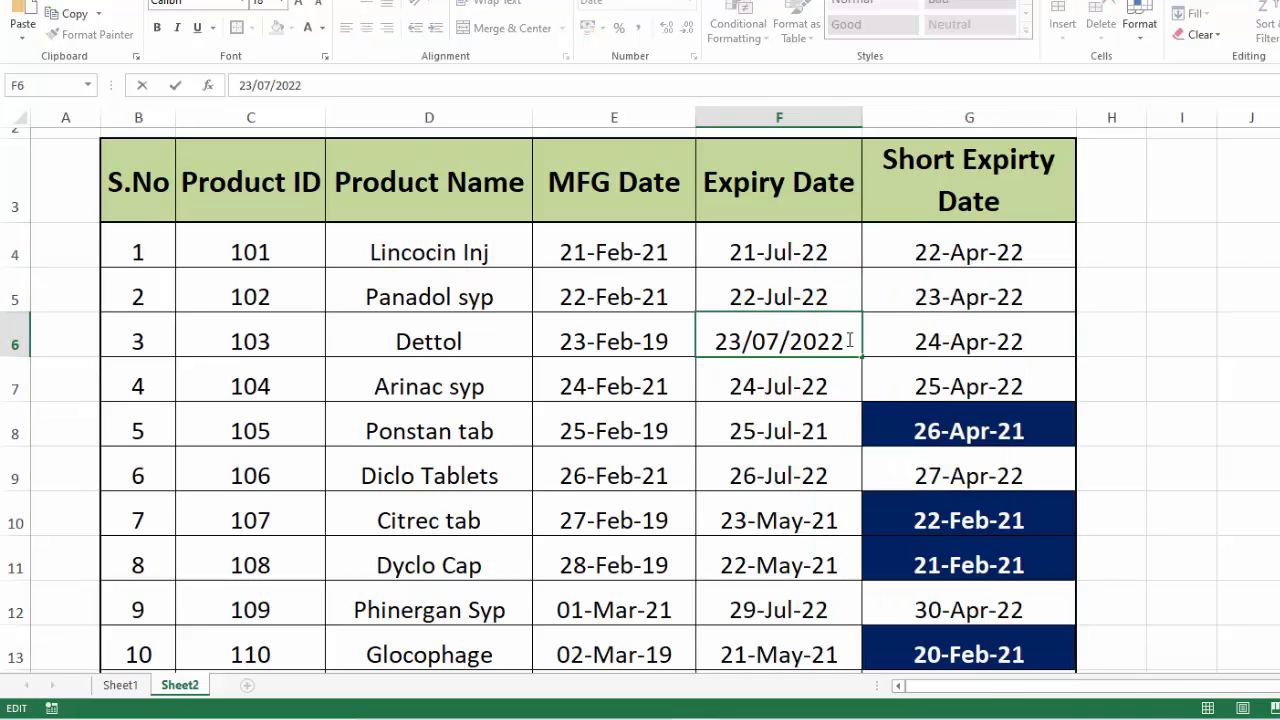
{"action": "key", "text": "BackSpace"}
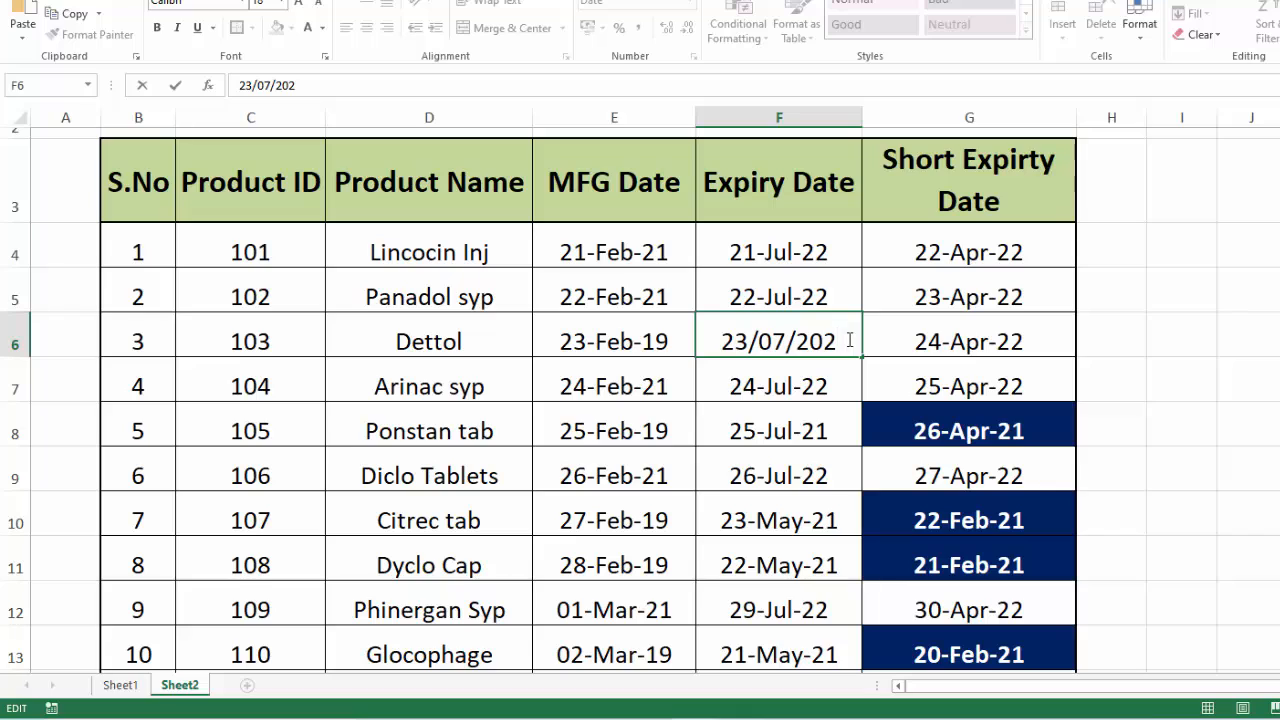
{"action": "type", "text": "1"}
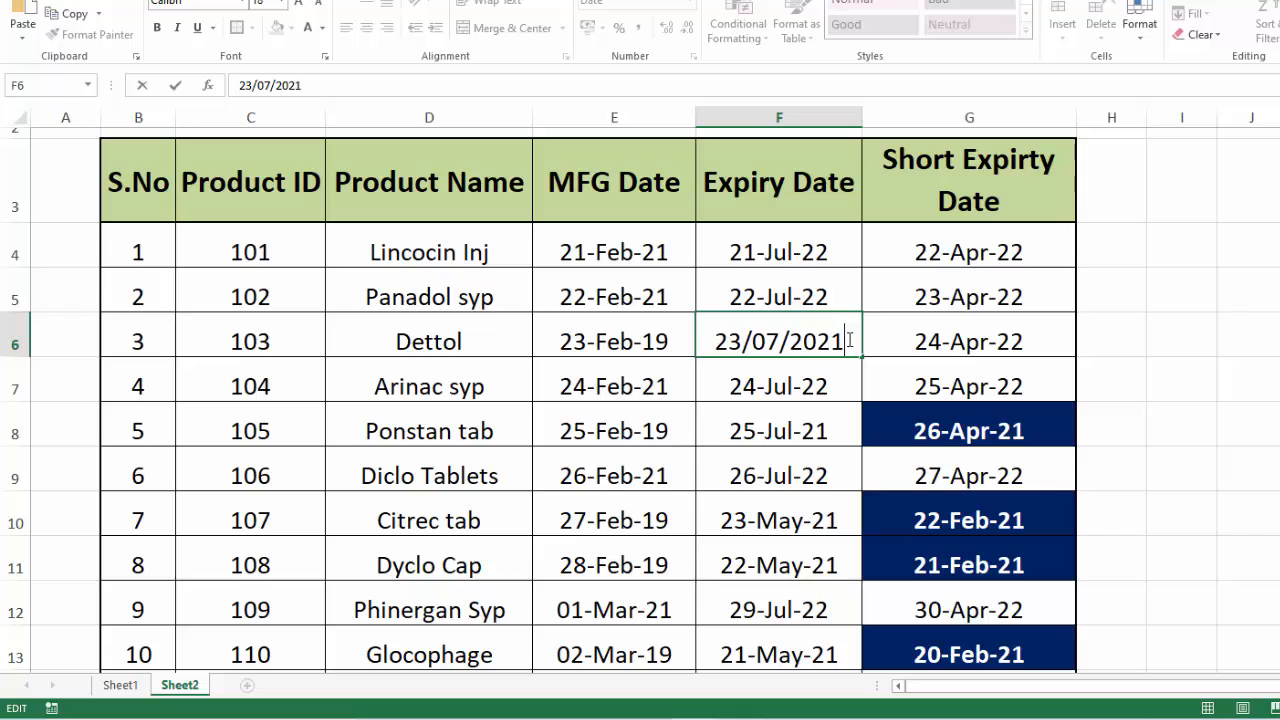
{"action": "left_click", "coordinate": [780, 341]}
{"action": "key", "text": "Tab"}
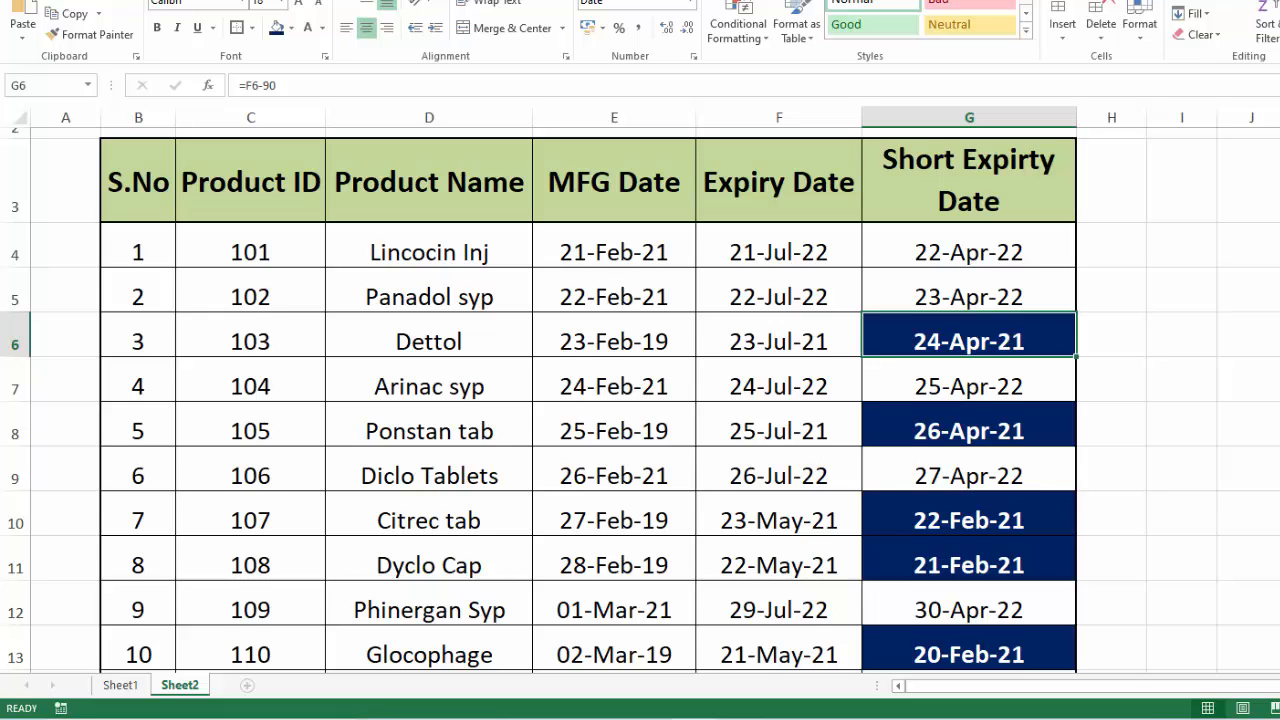
{"action": "scroll", "coordinate": [640, 400], "scroll_direction": "up", "scroll_amount": 1}
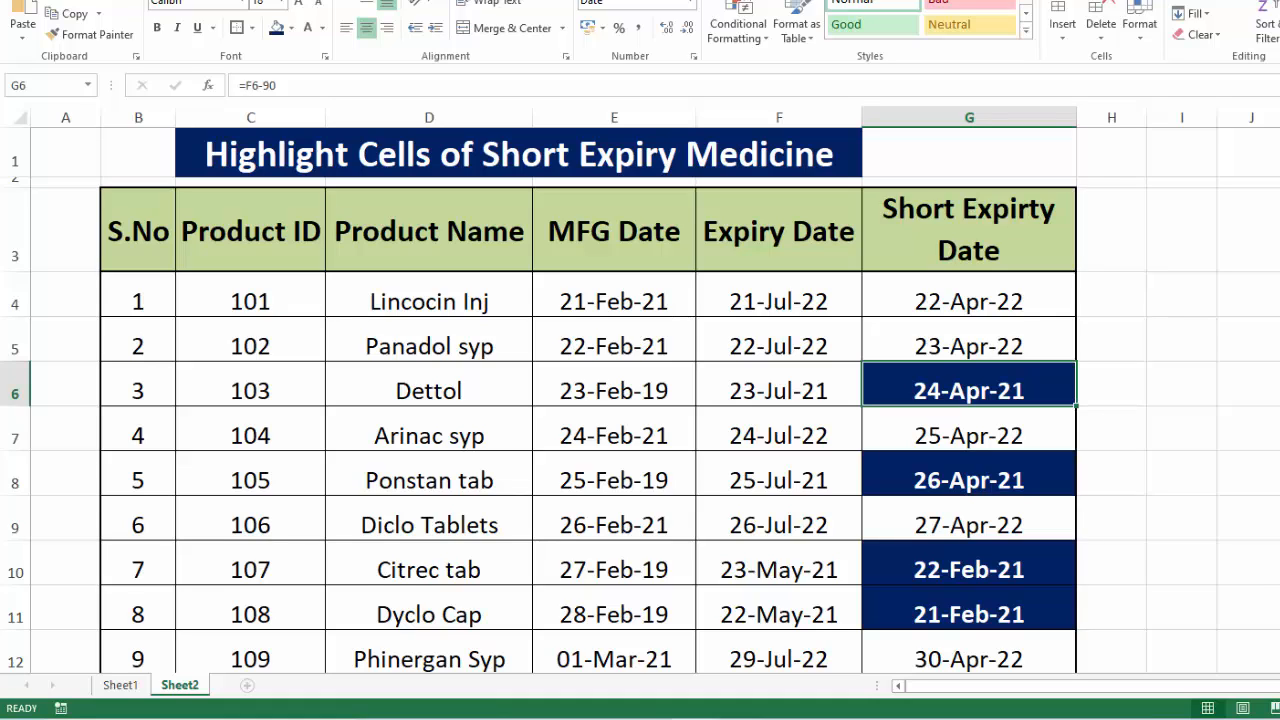